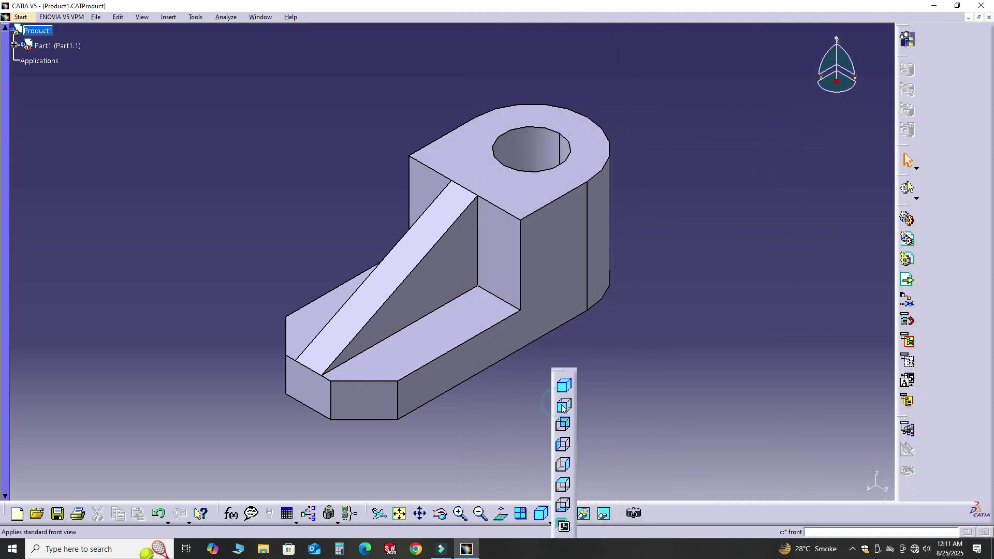
# Cycle through the front, top, back, left and bottom views, ending on isometric.
pyautogui.click(563, 404)
pyautogui.click(548, 519)
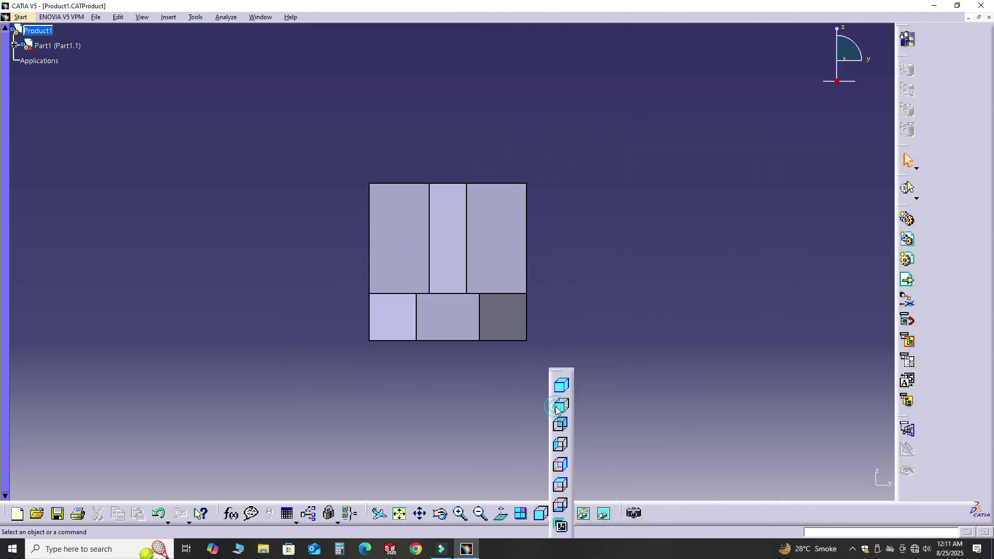
pyautogui.click(557, 484)
pyautogui.click(547, 521)
pyautogui.click(559, 446)
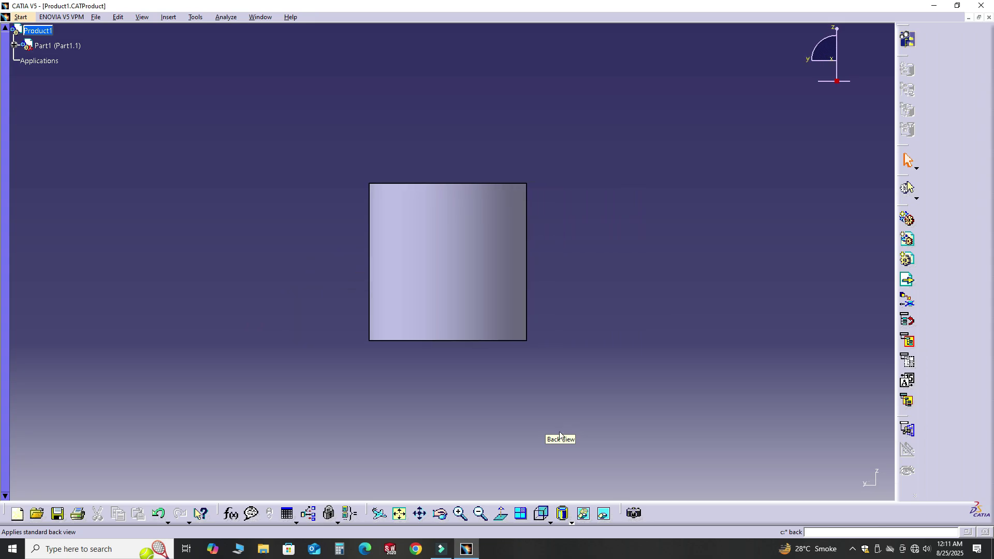
pyautogui.click(545, 520)
pyautogui.click(559, 505)
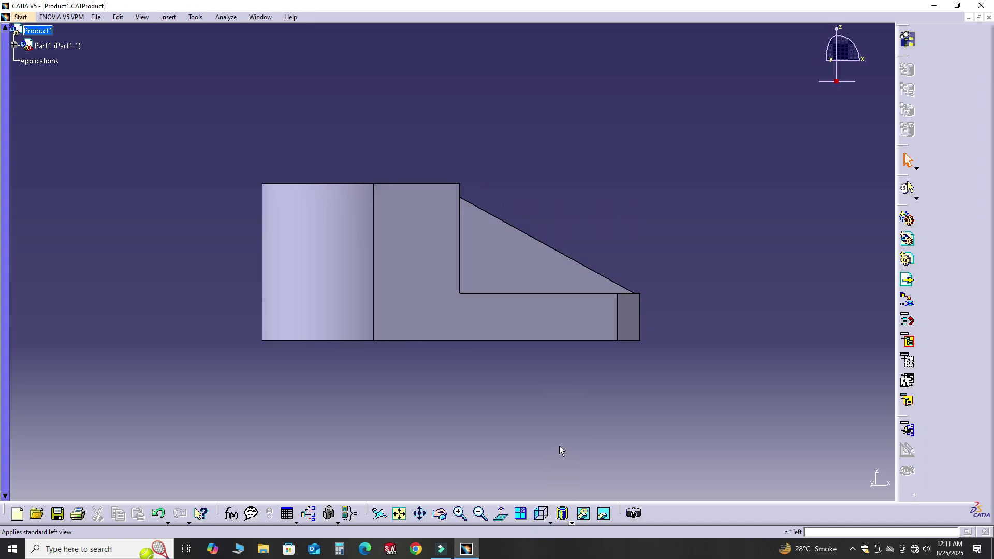
pyautogui.click(541, 516)
pyautogui.click(563, 492)
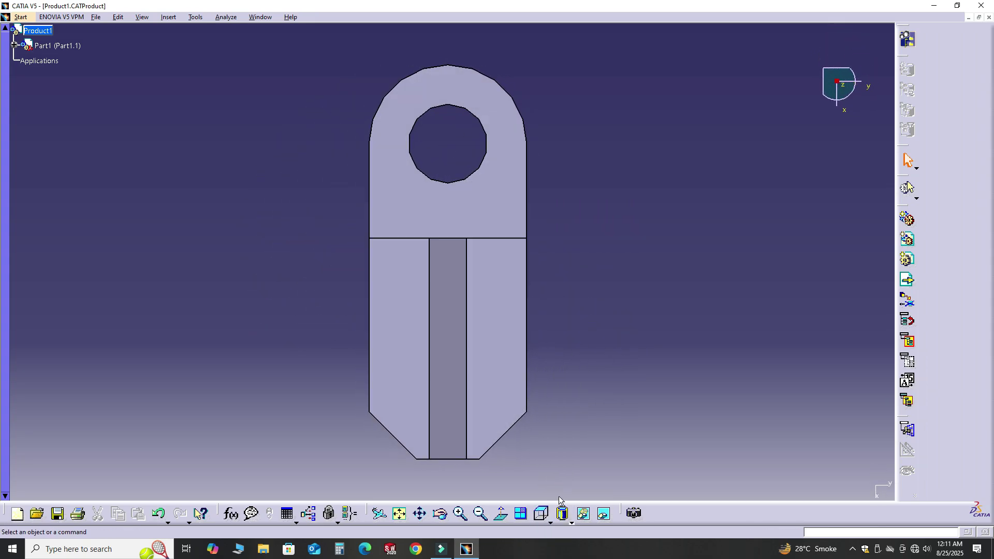
pyautogui.click(541, 516)
pyautogui.click(563, 388)
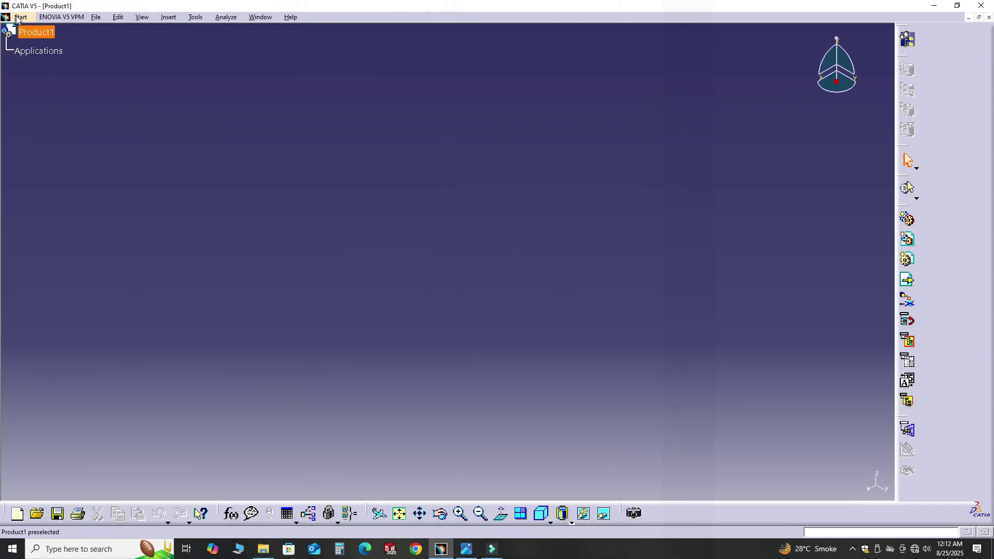
# Start a new Part Design part from the Start menu and name it Exercise1.
pyautogui.click(19, 17)
pyautogui.moveTo(31, 44)
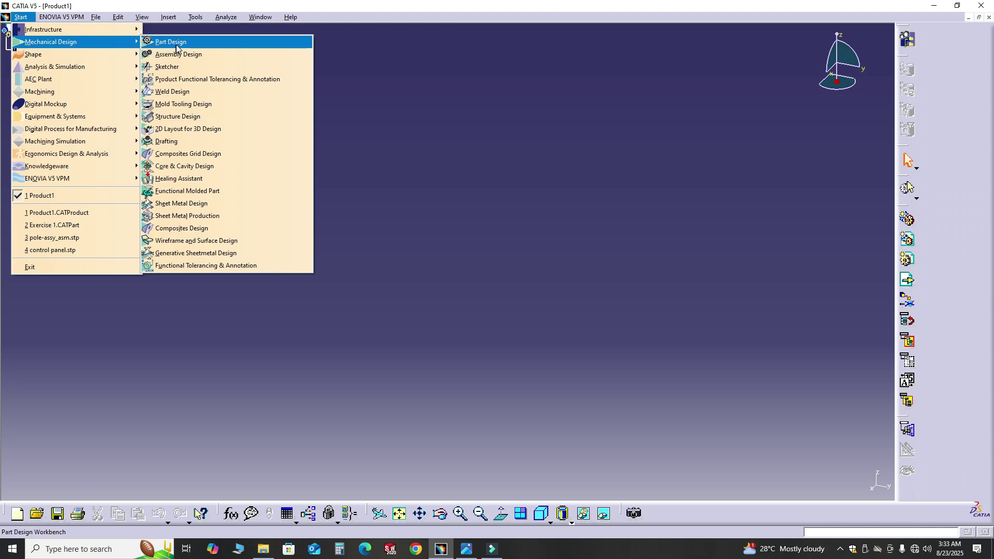
pyautogui.click(194, 44)
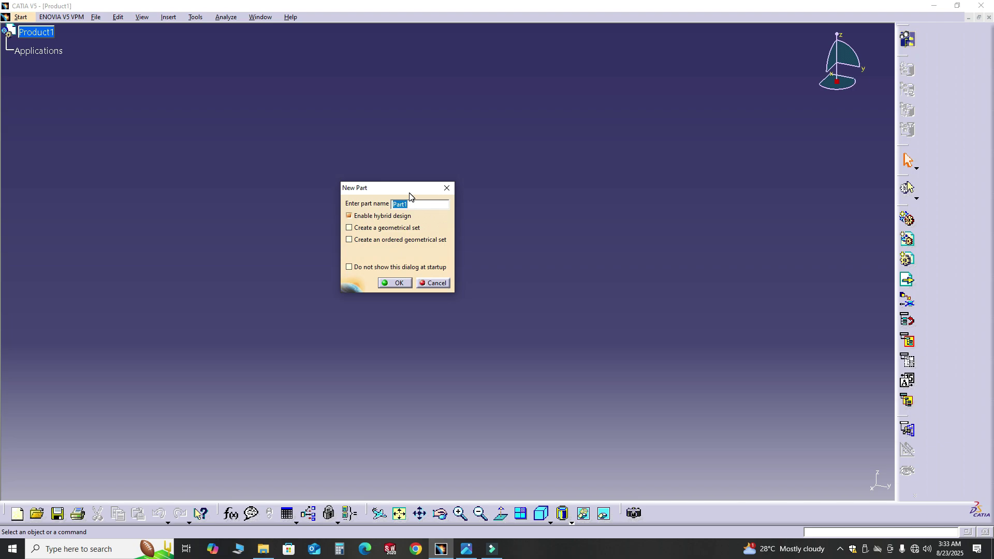
pyautogui.press('BackSpace')
pyautogui.click(396, 283)
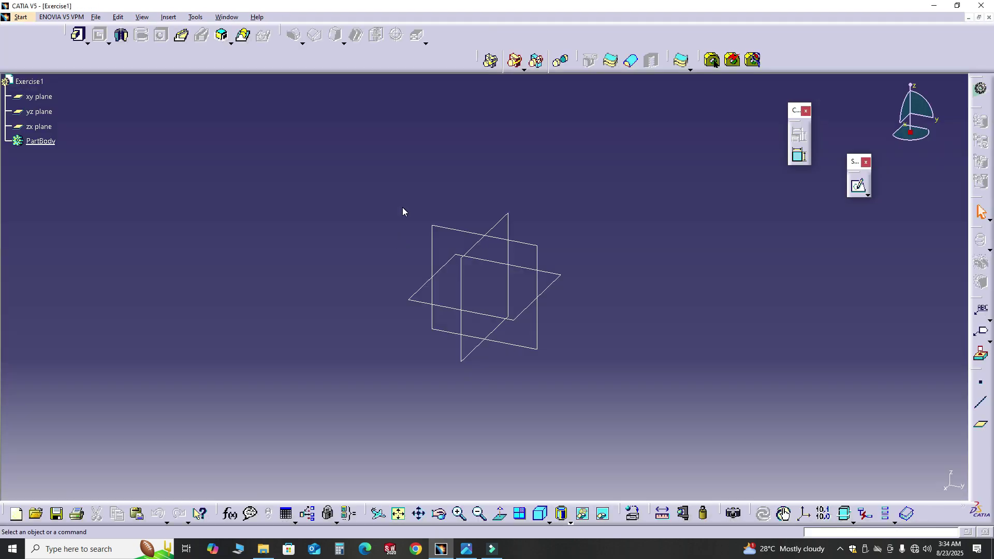
# Review the Exercise 1.jpg bracket drawing in Photos, then return to CATIA.
pyautogui.click(466, 549)
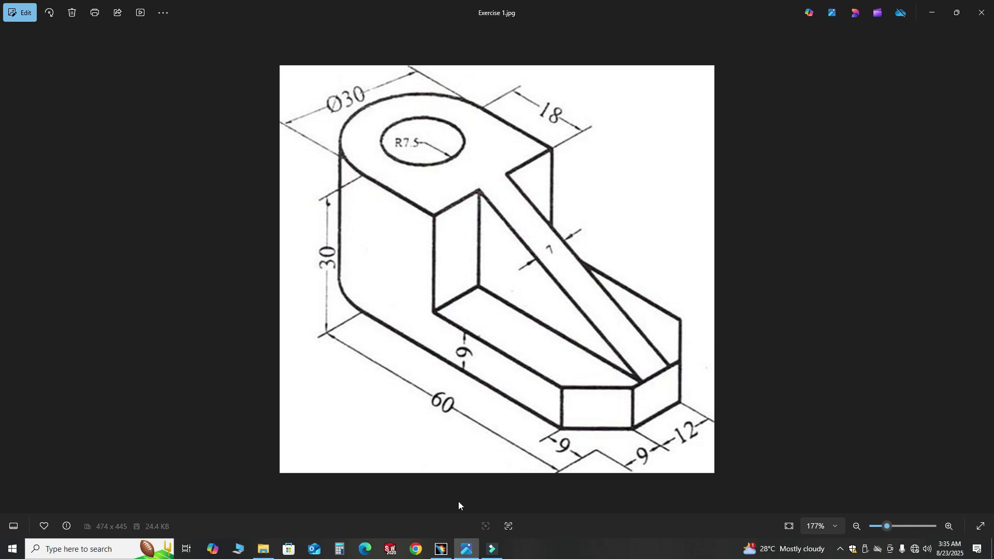
pyautogui.click(447, 556)
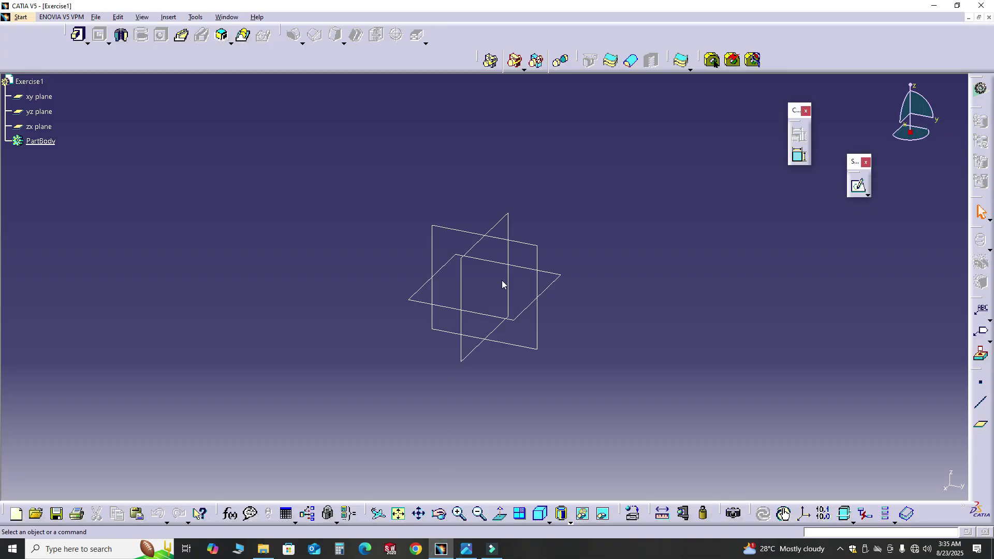
# Sketch on the xy plane a rectangle left of the origin, its right edge near the vertical axis.
pyautogui.click(422, 306)
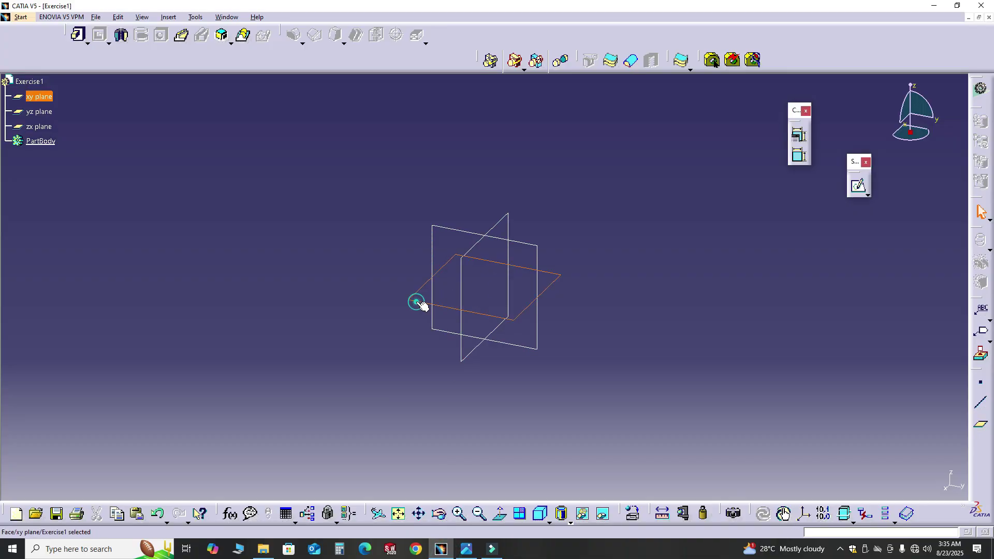
pyautogui.click(858, 189)
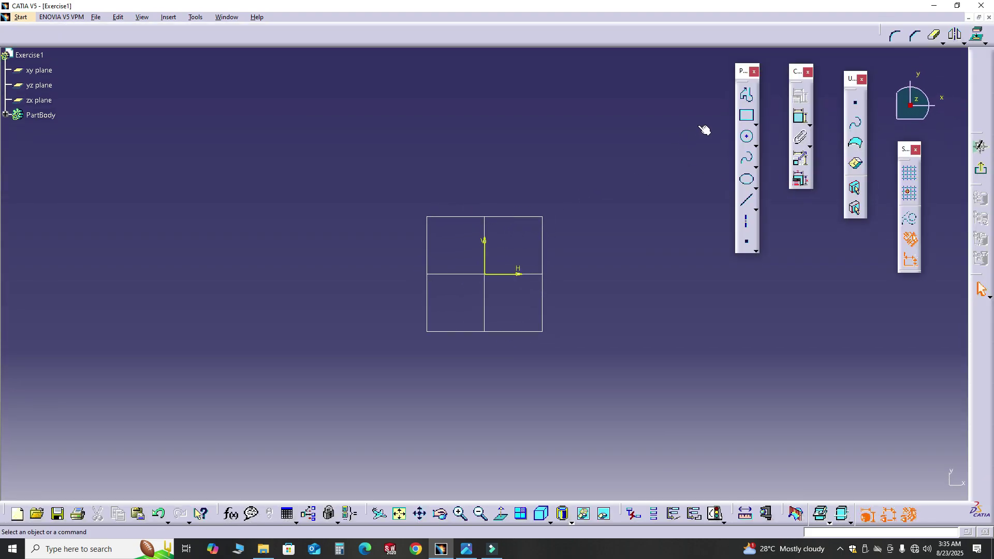
pyautogui.click(747, 116)
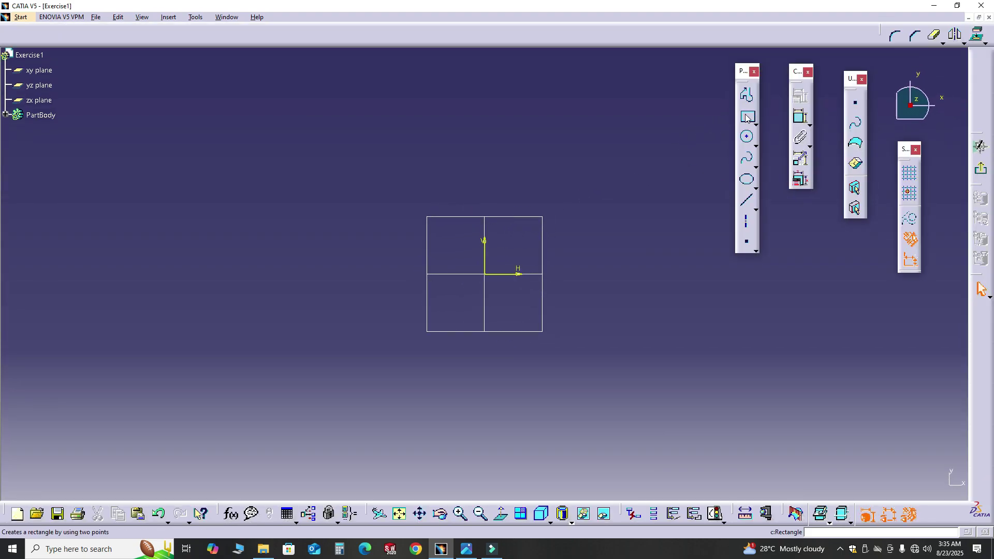
pyautogui.click(315, 222)
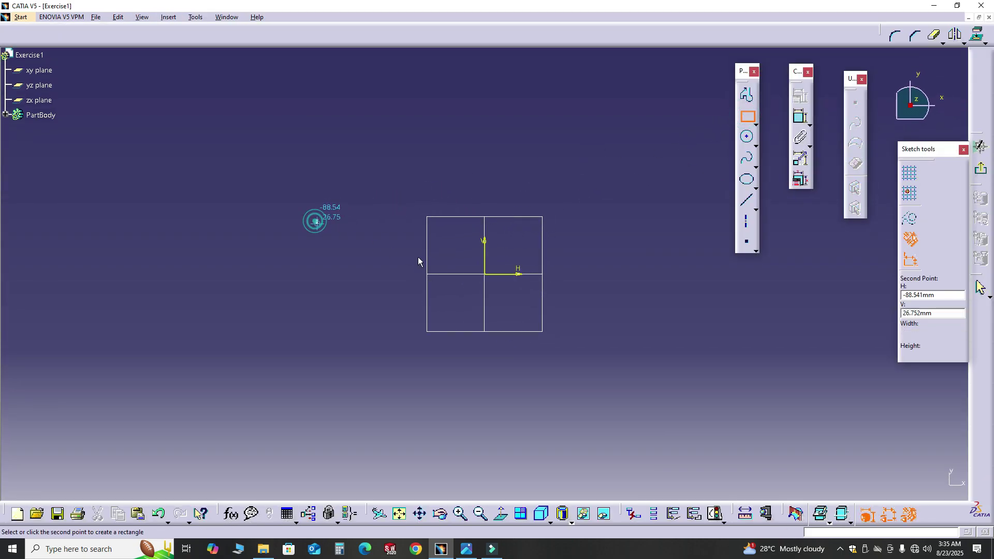
pyautogui.click(576, 313)
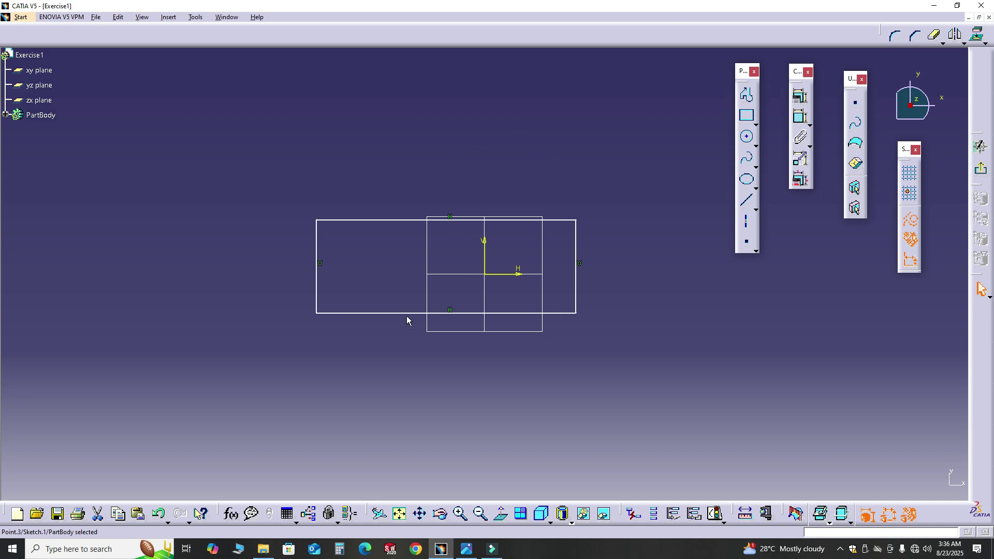
pyautogui.moveTo(575, 230); pyautogui.dragTo(516, 235)
pyautogui.click(516, 236)
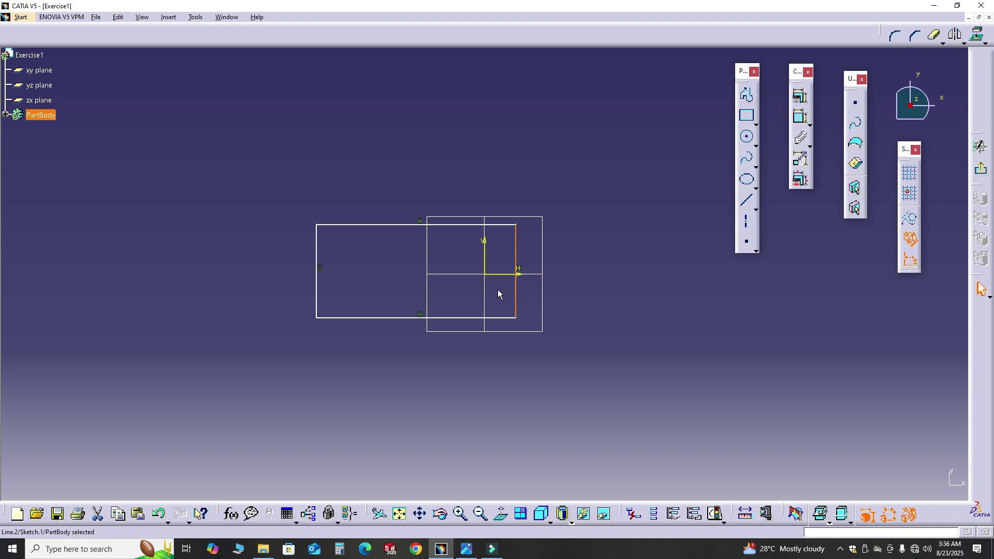
# Constrain the rectangle's right edge to coincide with the vertical axis.
pyautogui.keyDown('ctrl'); pyautogui.click(485, 288); pyautogui.keyUp('ctrl')
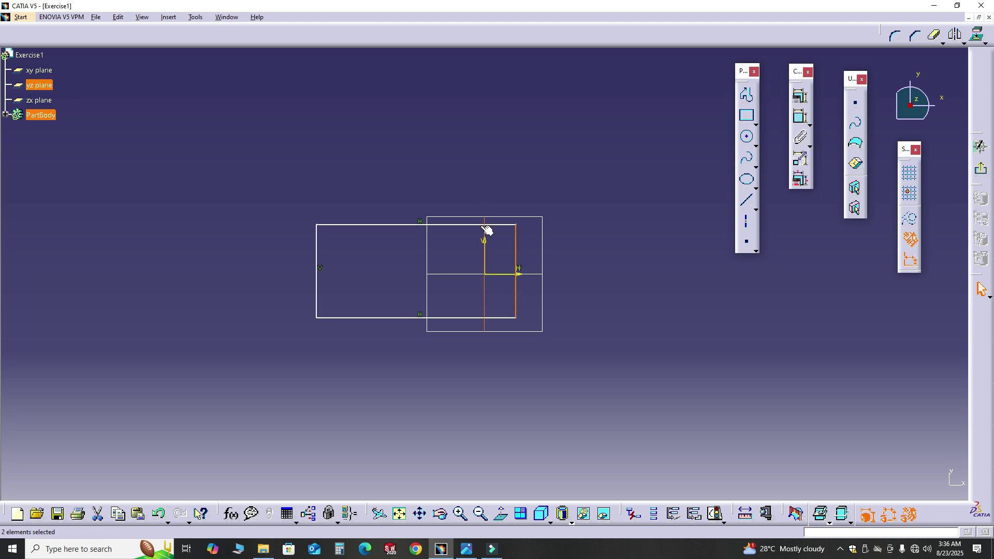
pyautogui.click(800, 99)
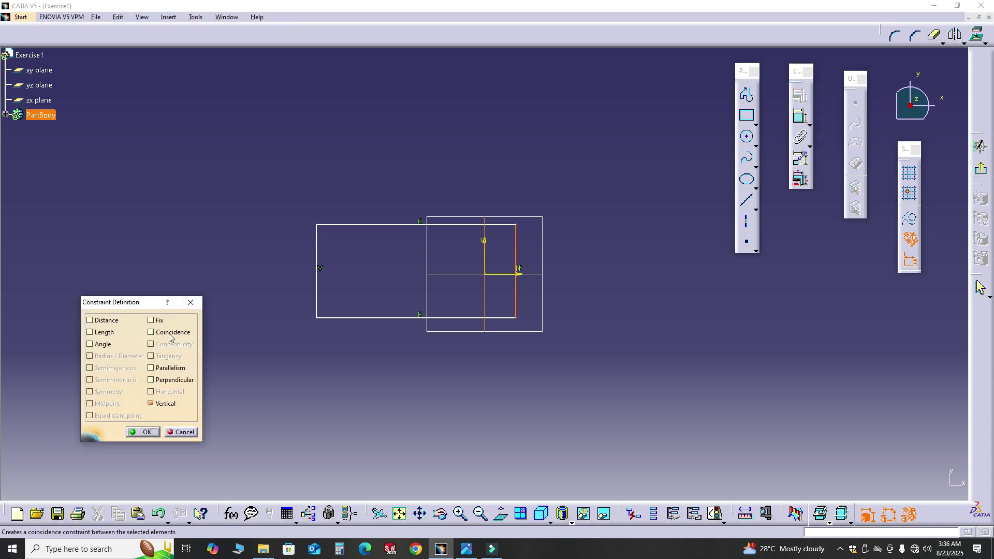
pyautogui.click(143, 431)
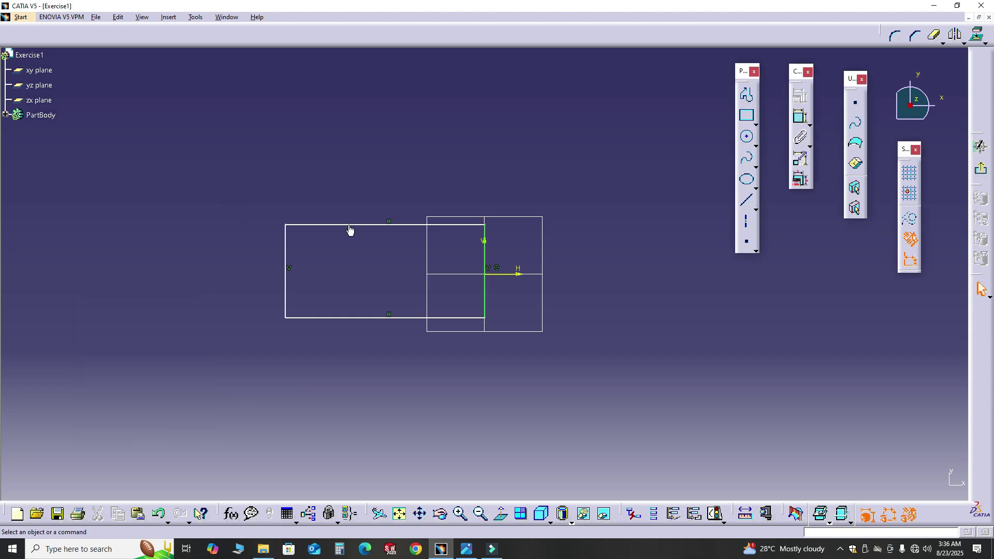
# Make the top and bottom edges symmetric about the horizontal axis.
pyautogui.moveTo(348, 224)
pyautogui.mouseDown()
pyautogui.moveTo(343, 193)
pyautogui.moveTo(344, 236)
pyautogui.mouseUp()
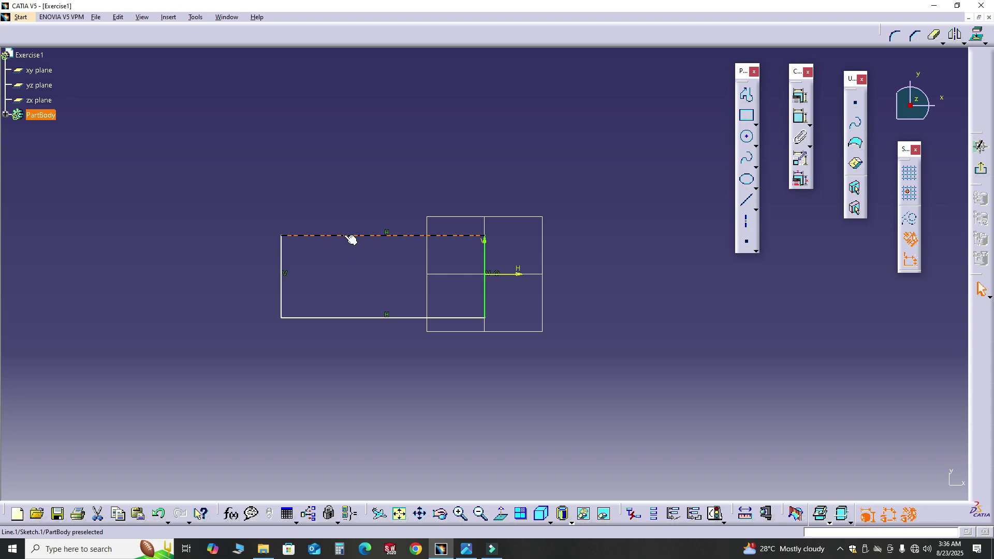
pyautogui.keyDown('ctrl'); pyautogui.click(349, 318); pyautogui.keyUp('ctrl')
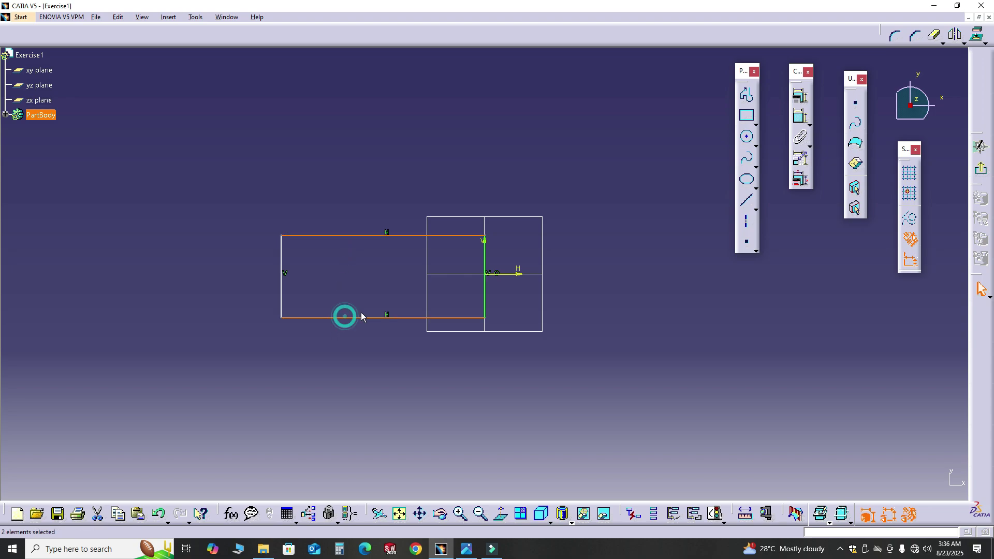
pyautogui.keyDown('ctrl'); pyautogui.click(455, 275); pyautogui.keyUp('ctrl')
pyautogui.click(807, 100)
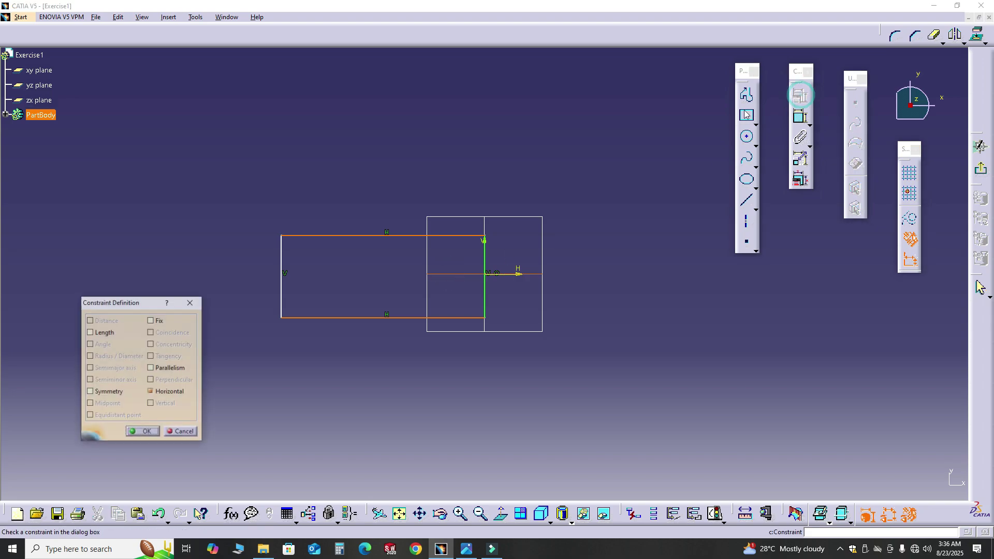
pyautogui.click(112, 392)
pyautogui.click(143, 433)
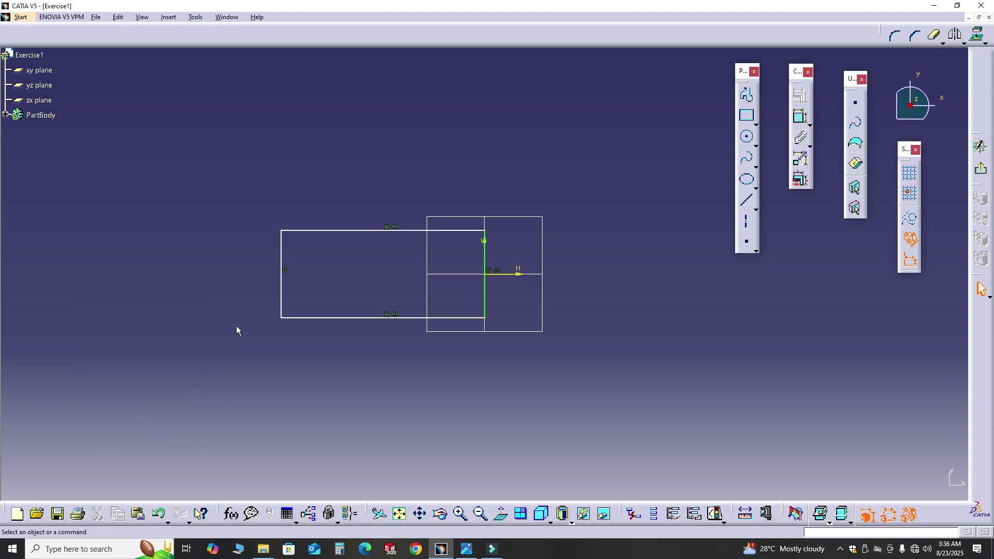
pyautogui.moveTo(306, 232); pyautogui.dragTo(276, 235)
# Activate the Constraint tool and check the reference drawing for the rectangle's dimensions.
pyautogui.click(801, 119)
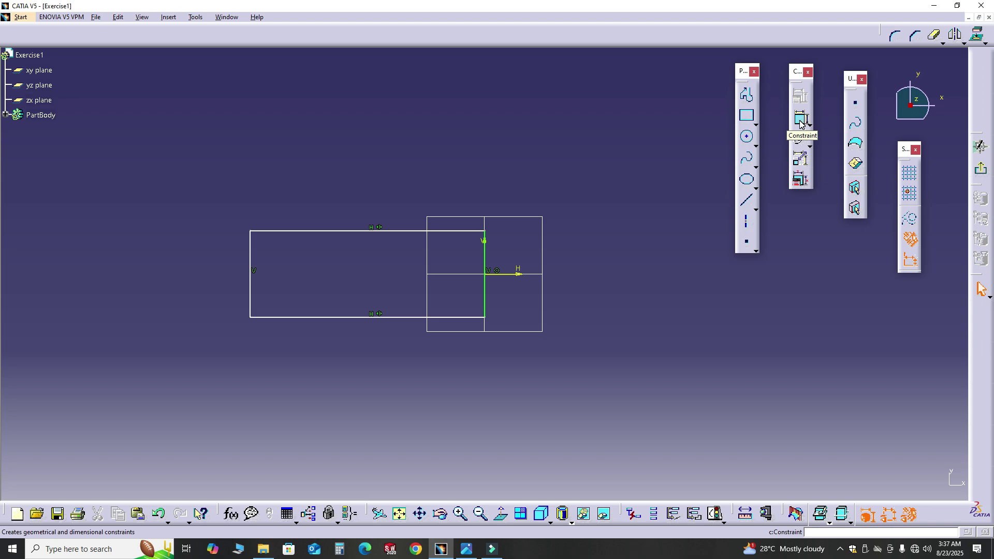
pyautogui.click(801, 120)
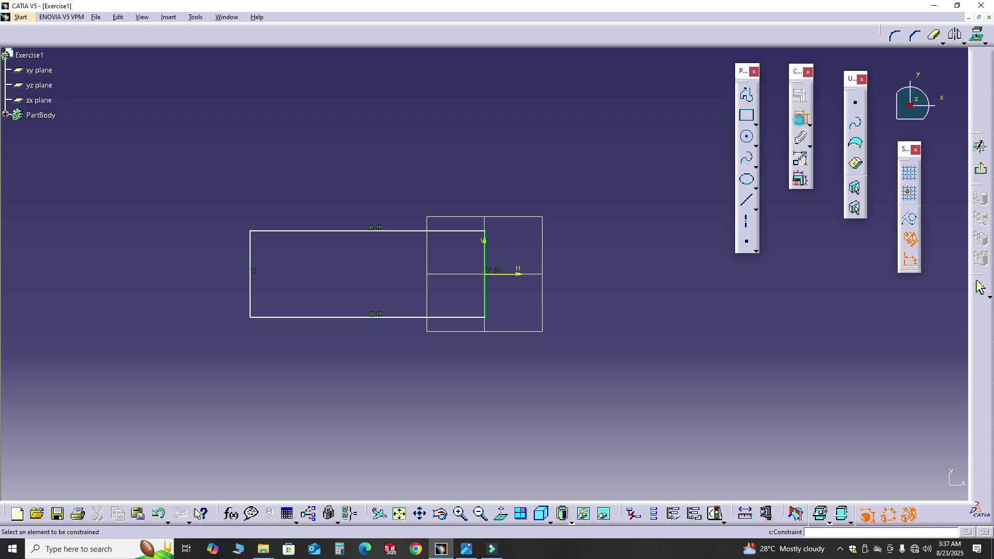
pyautogui.hotkey('alt', 'Tab')
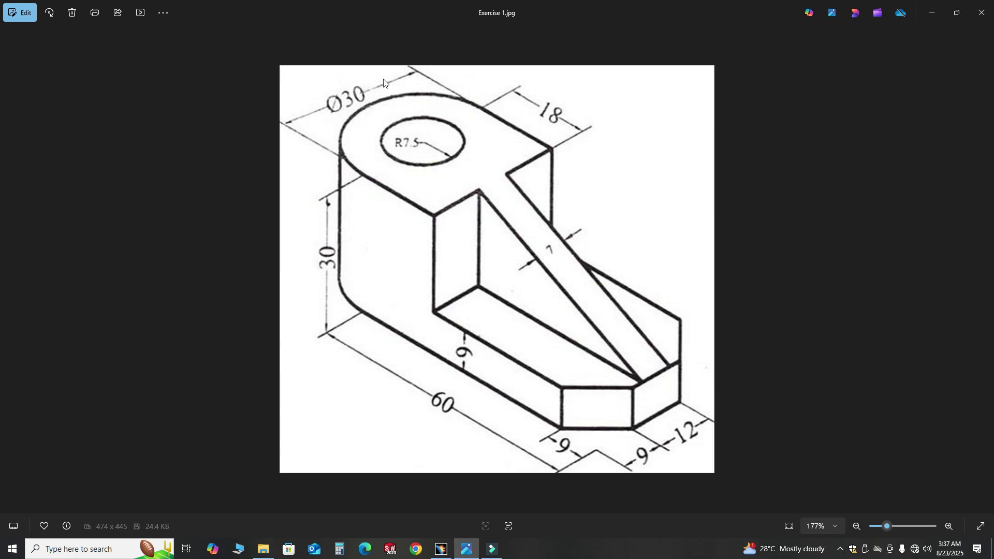
pyautogui.click(441, 549)
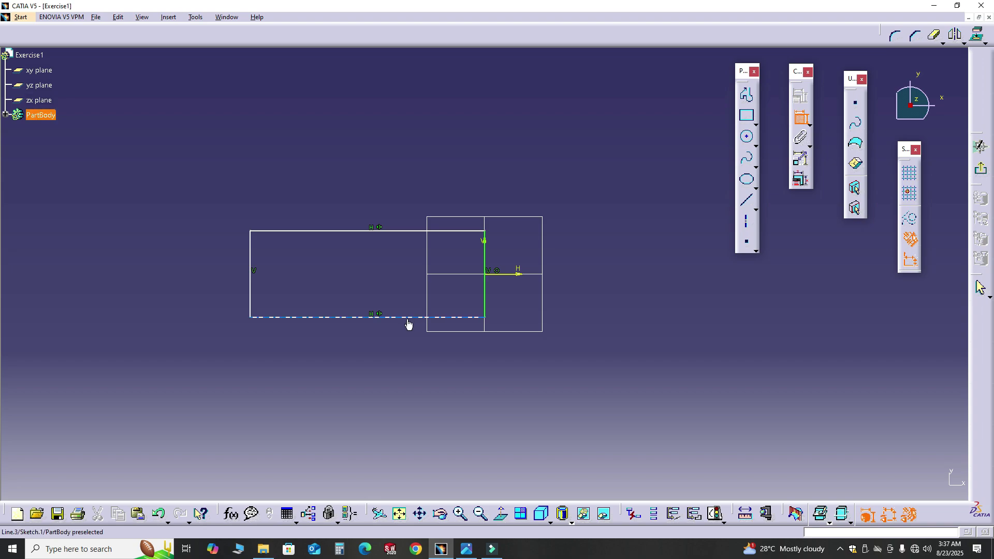
# Dimension the rectangle's bottom edge to 60 mm and its left edge to 30 mm.
pyautogui.click(407, 318)
pyautogui.click(404, 384)
pyautogui.doubleClick(404, 384)
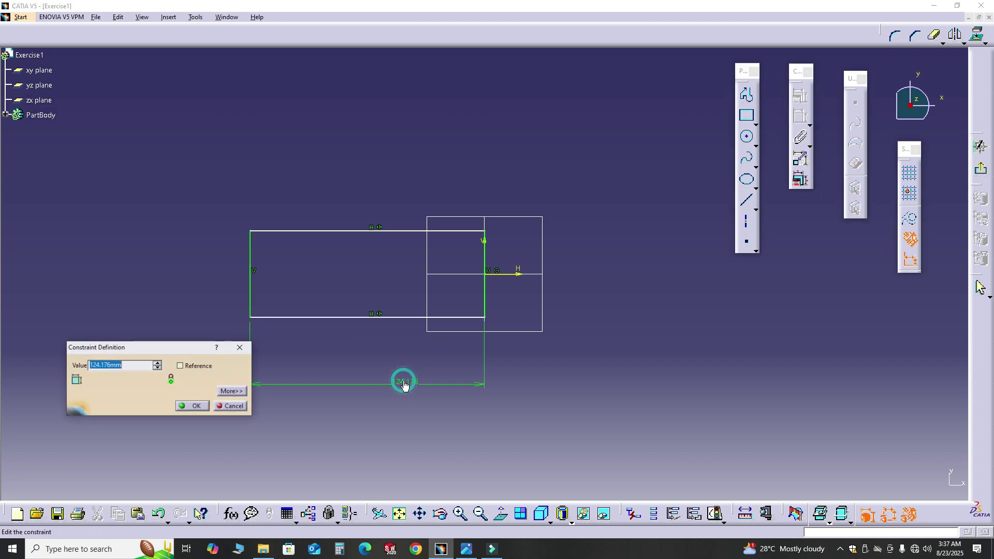
pyautogui.write('60')
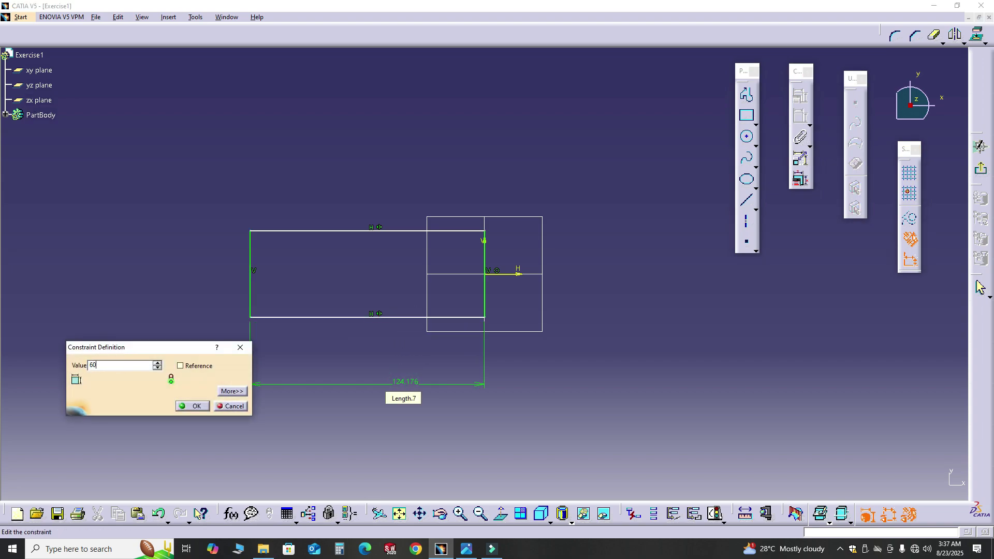
pyautogui.click(197, 406)
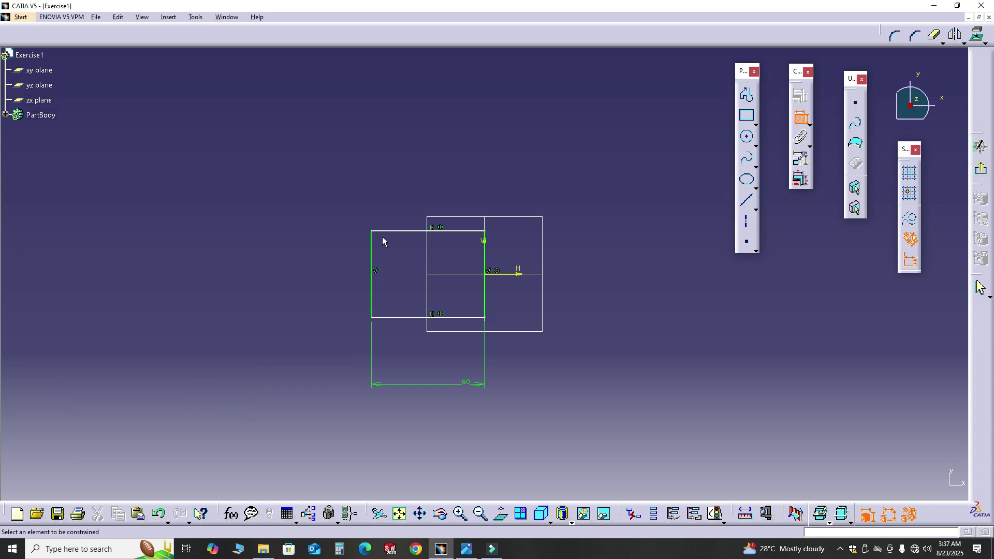
pyautogui.click(370, 257)
pyautogui.click(285, 263)
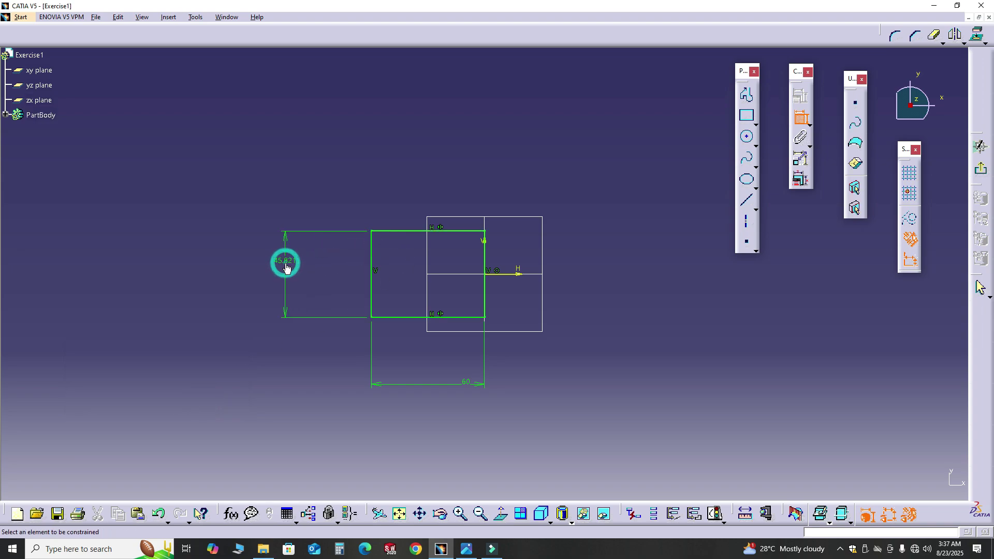
pyautogui.doubleClick(286, 268)
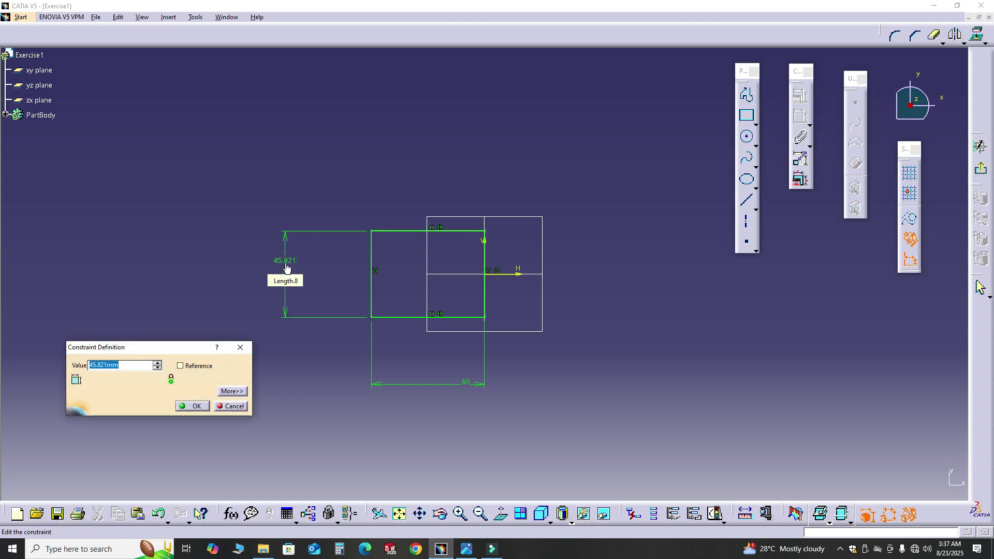
pyautogui.write('30')
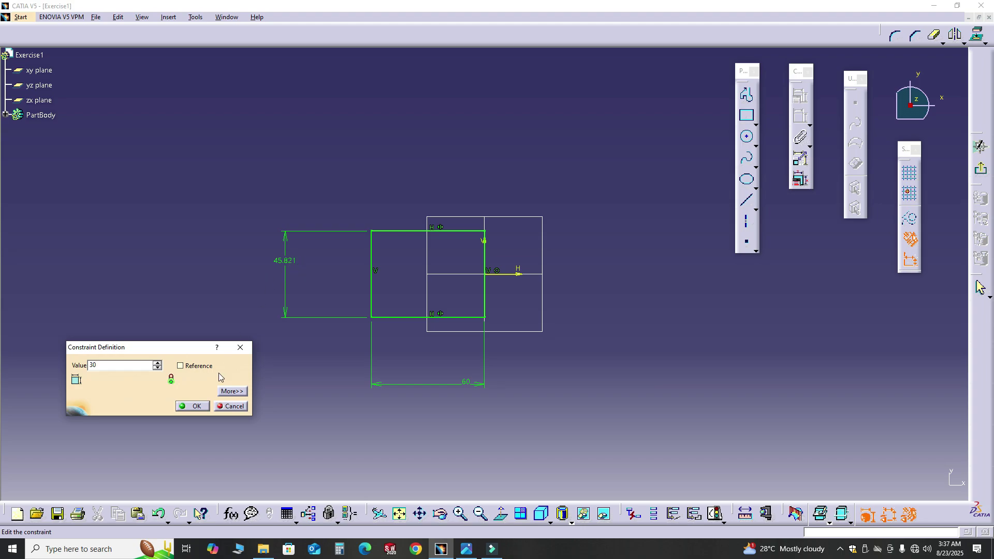
pyautogui.click(194, 407)
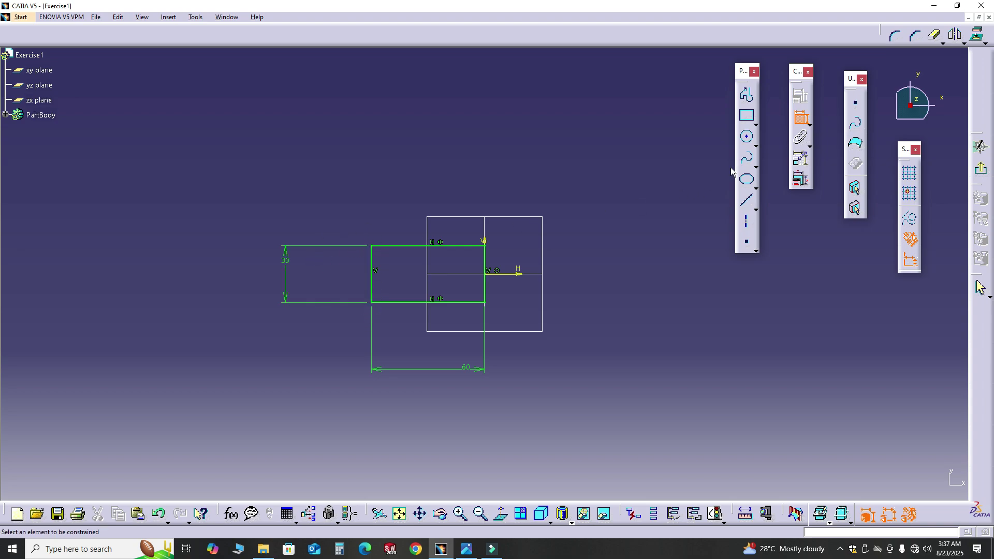
# Draw a radius-15 circle centred on the midpoint of the rectangle's left edge.
pyautogui.click(756, 146)
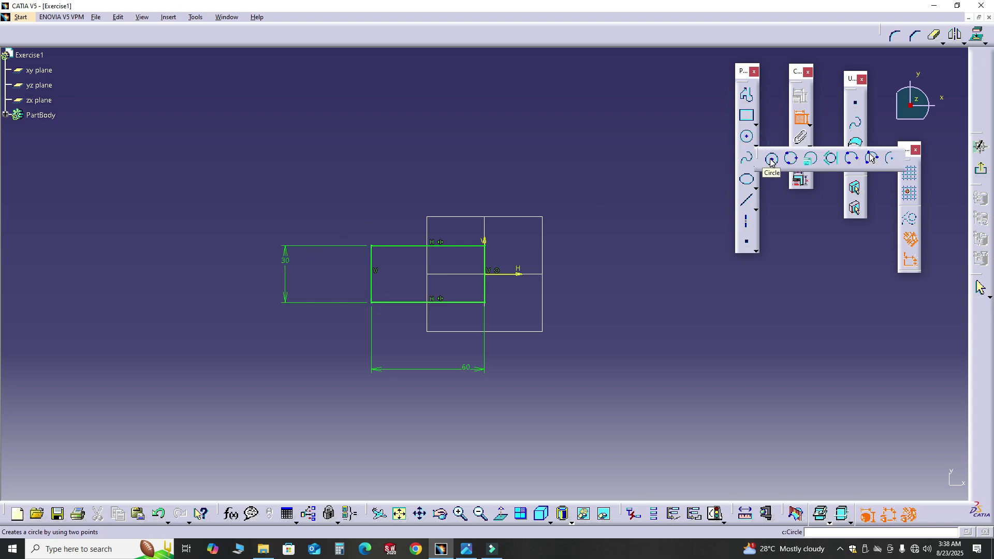
pyautogui.click(770, 158)
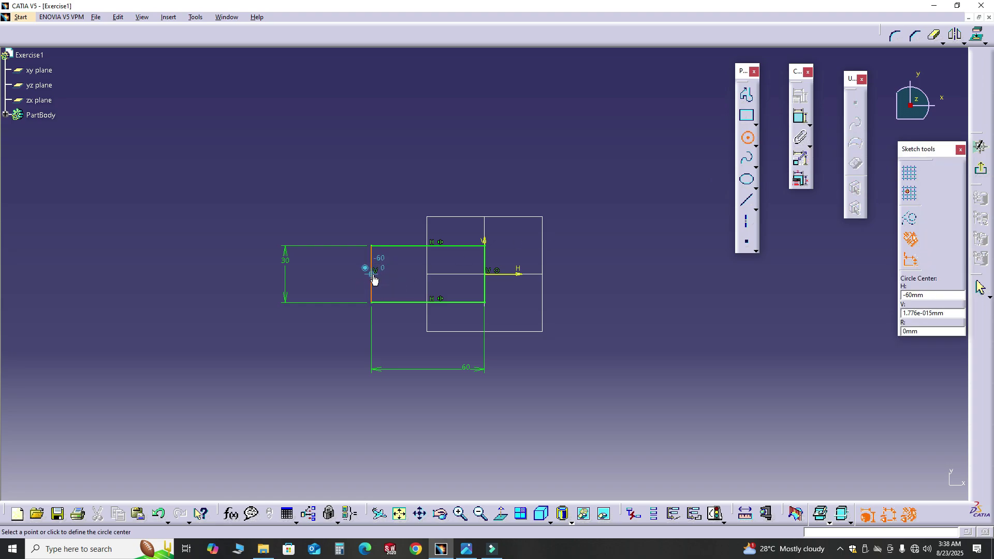
pyautogui.click(373, 280)
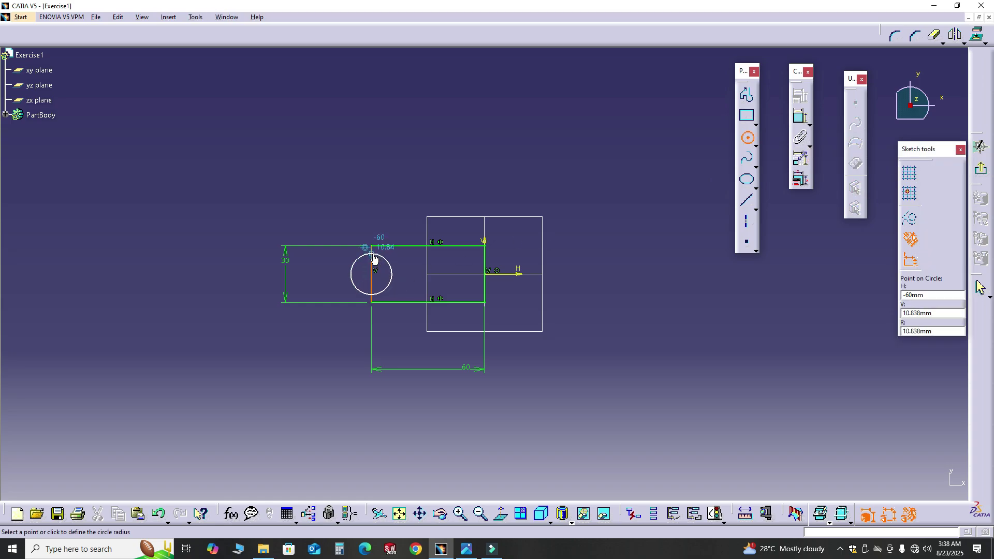
pyautogui.click(375, 252)
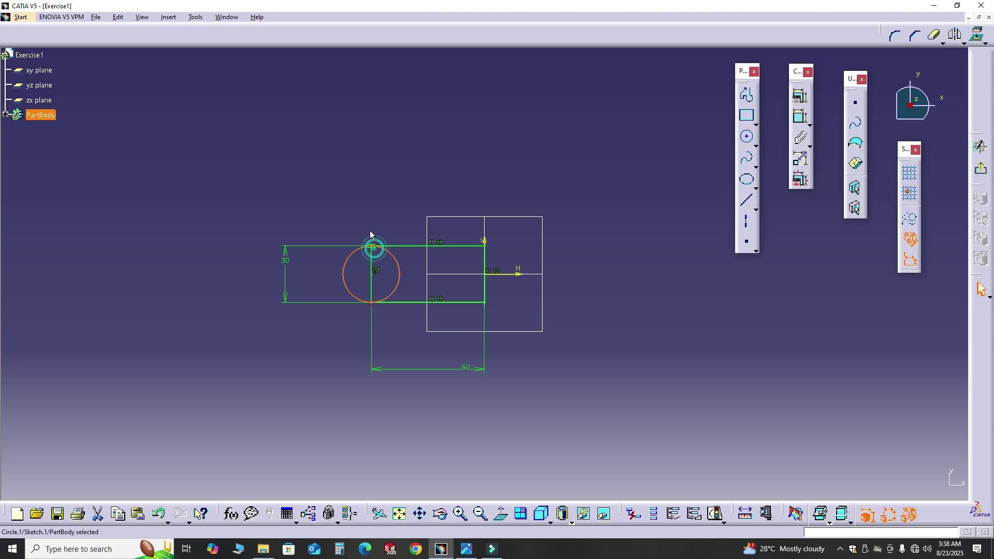
pyautogui.click(464, 140)
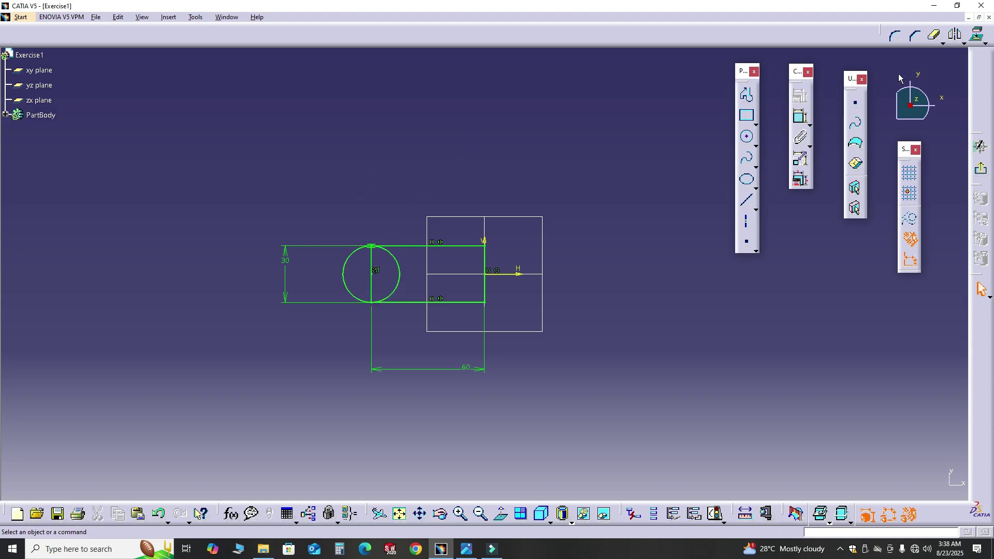
pyautogui.click(936, 38)
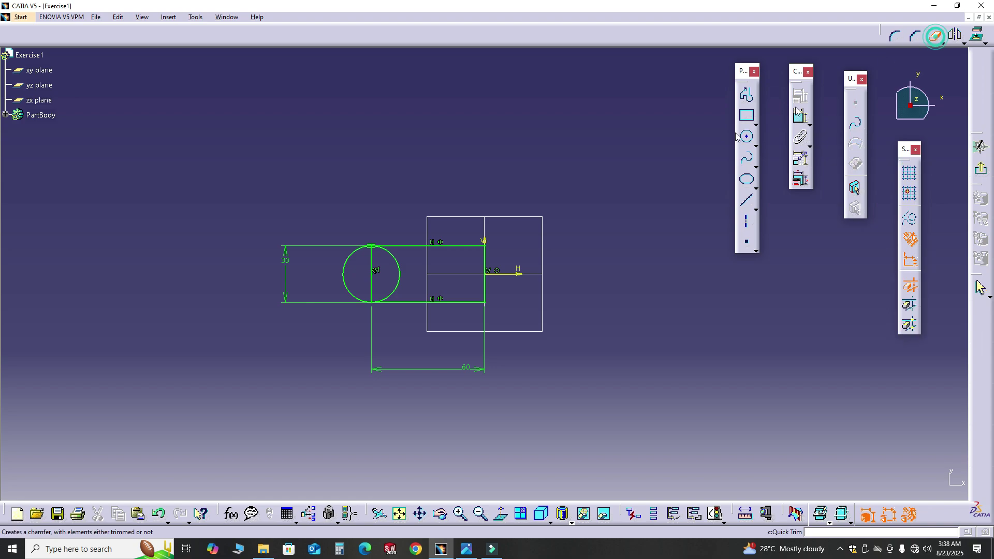
# Quick-trim the circle's arc inside the rectangle, leaving a semicircular left cap.
pyautogui.click(399, 275)
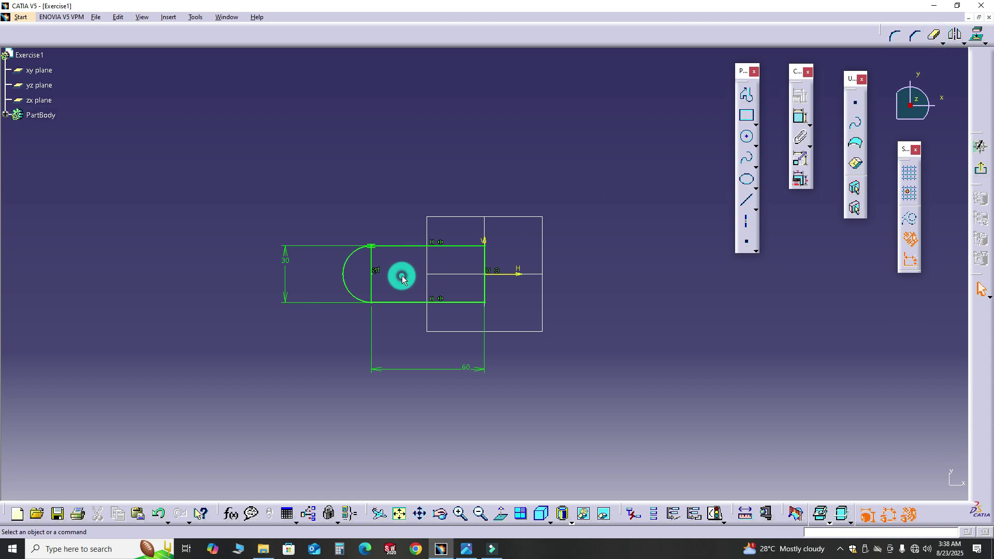
pyautogui.click(373, 287)
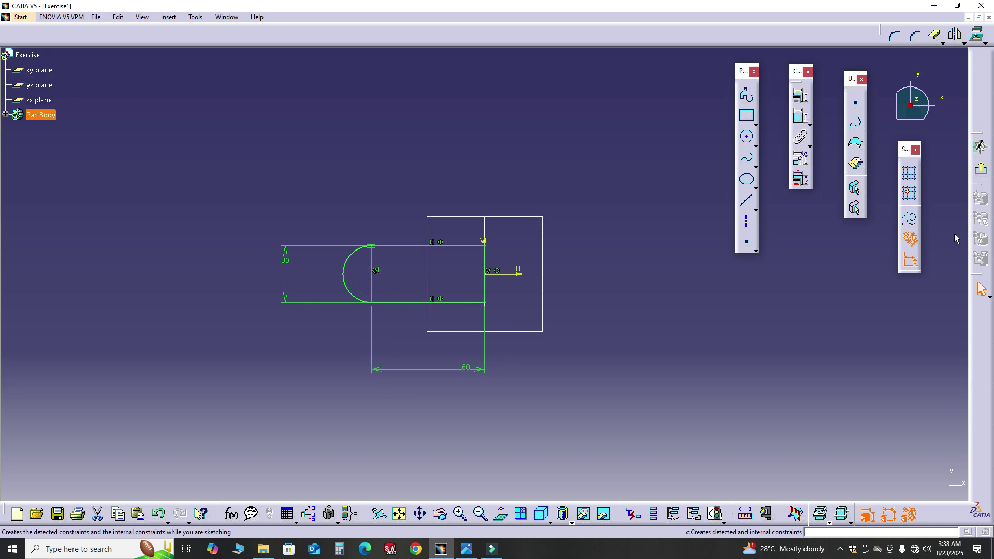
# Convert the left edge to a construction line and make the semicircle tangent to the bottom edge.
pyautogui.click(911, 222)
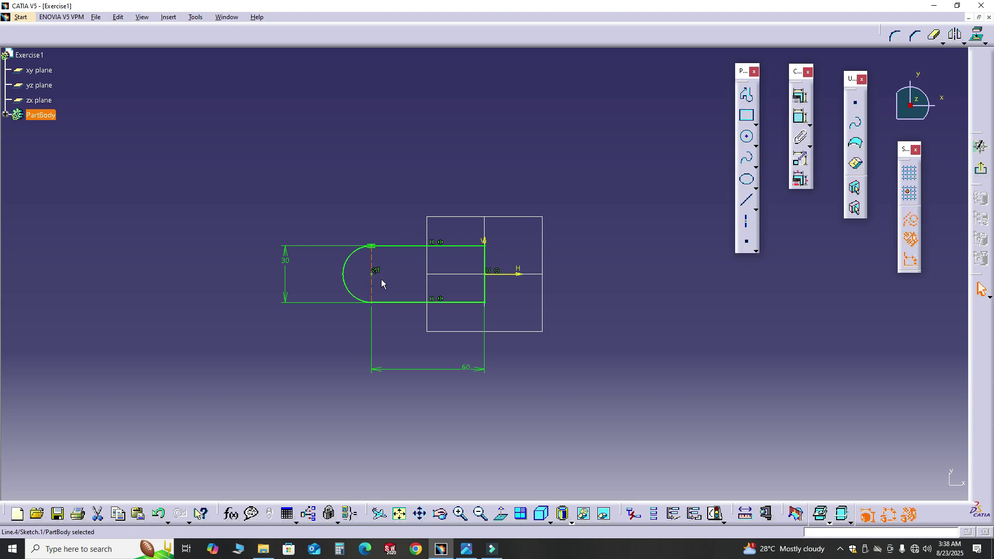
pyautogui.click(356, 262)
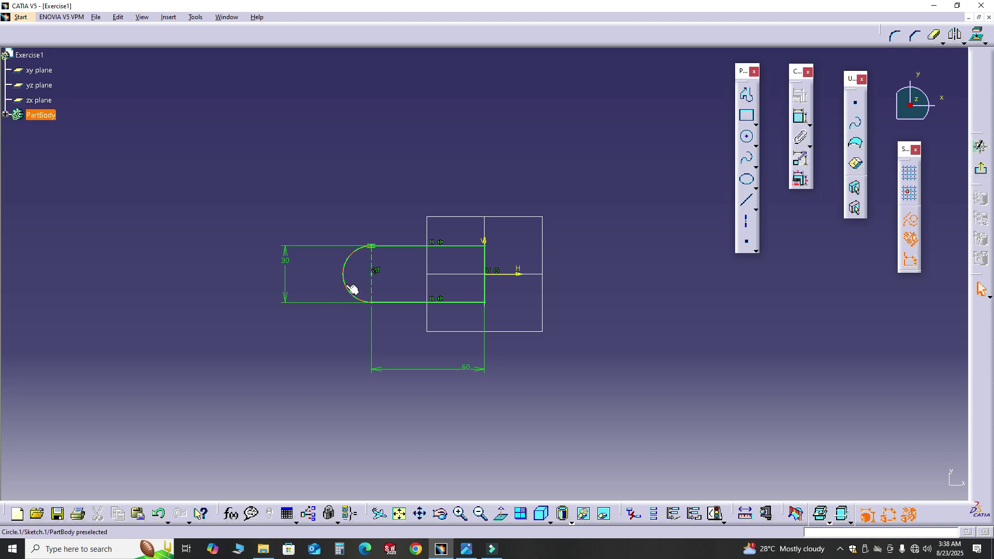
pyautogui.click(351, 287)
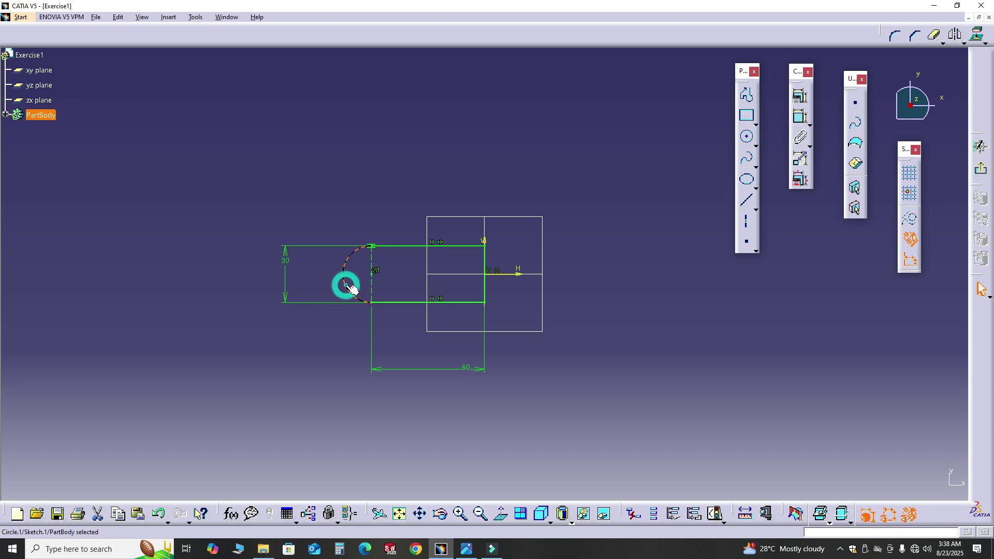
pyautogui.keyDown('ctrl'); pyautogui.click(402, 303); pyautogui.keyUp('ctrl')
pyautogui.click(800, 96)
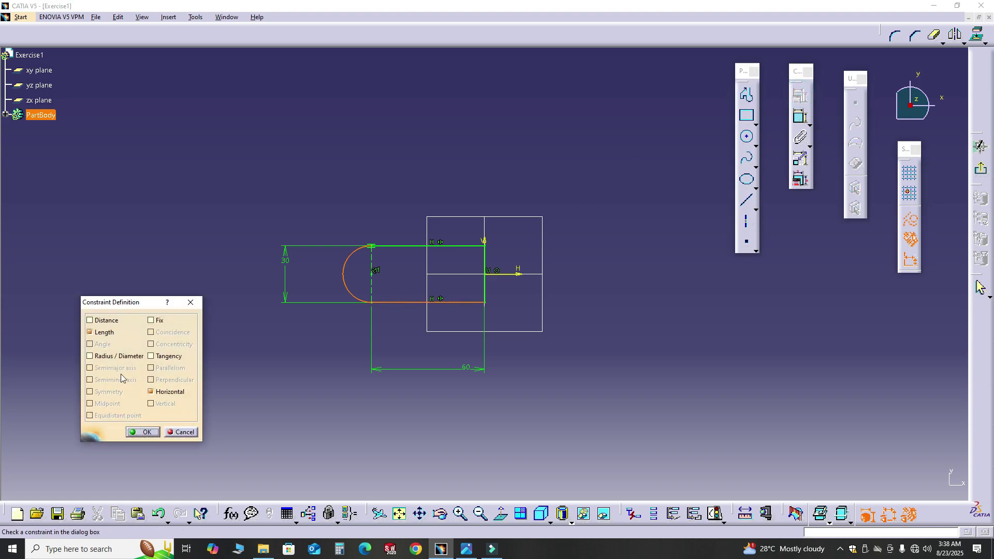
pyautogui.click(161, 356)
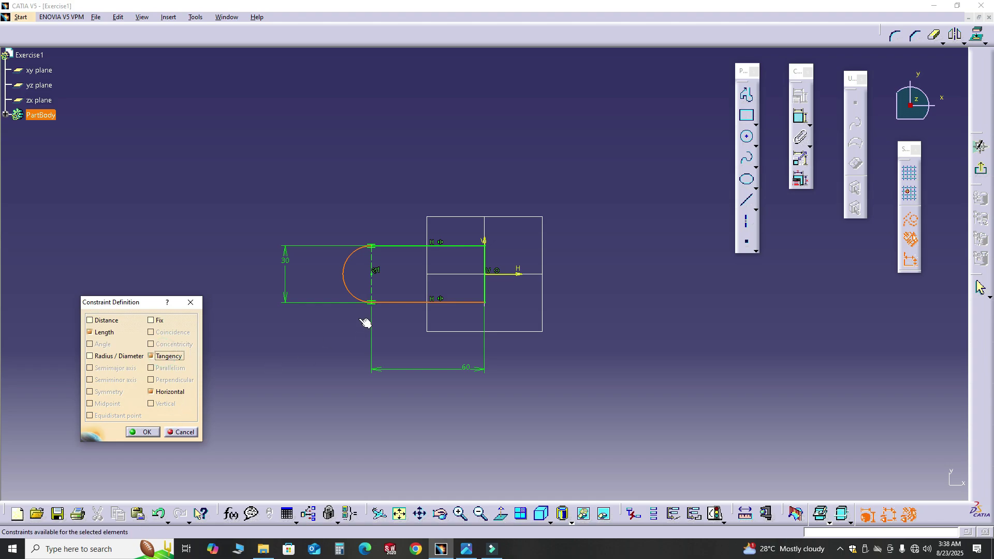
pyautogui.click(143, 432)
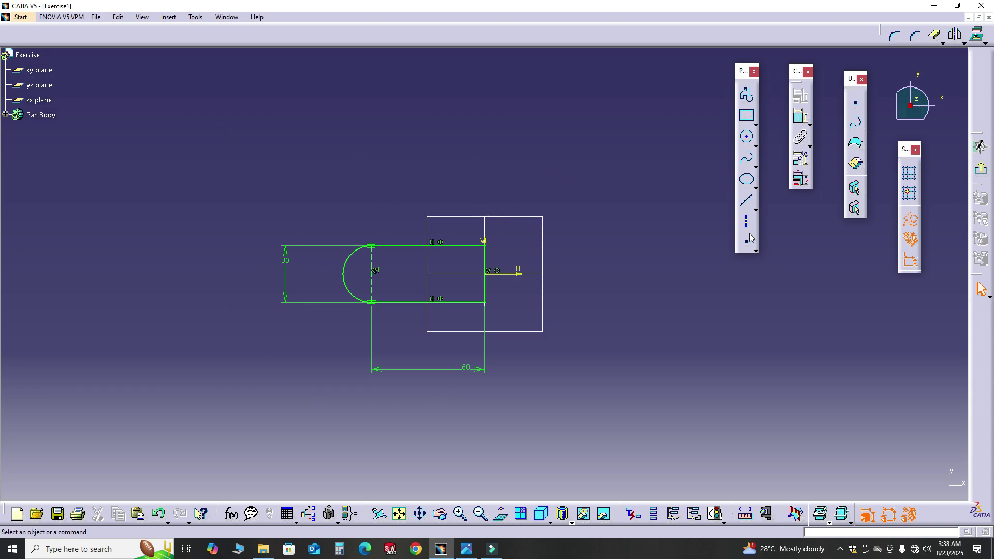
# Exit the sketch and pad the profile 30 mm to create Pad.1.
pyautogui.click(983, 171)
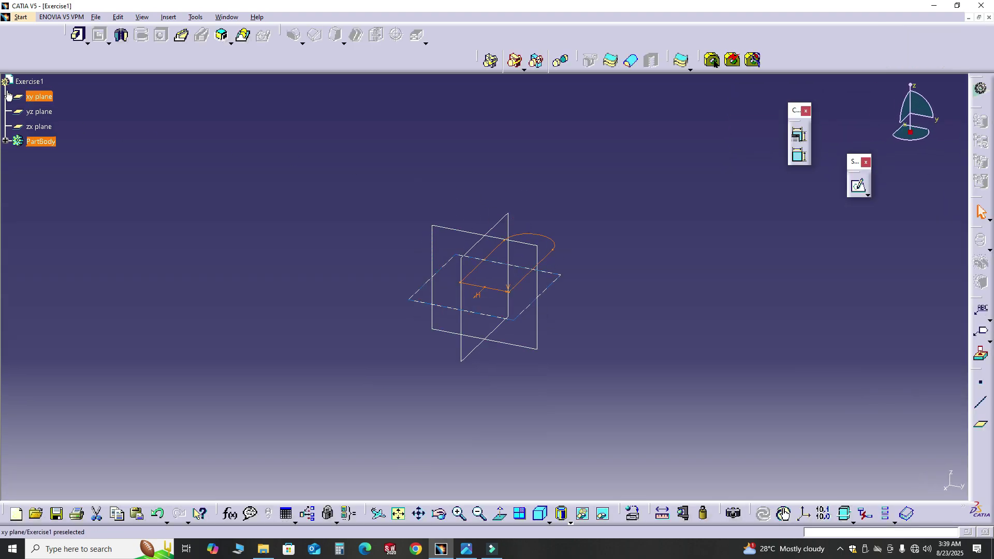
pyautogui.click(79, 35)
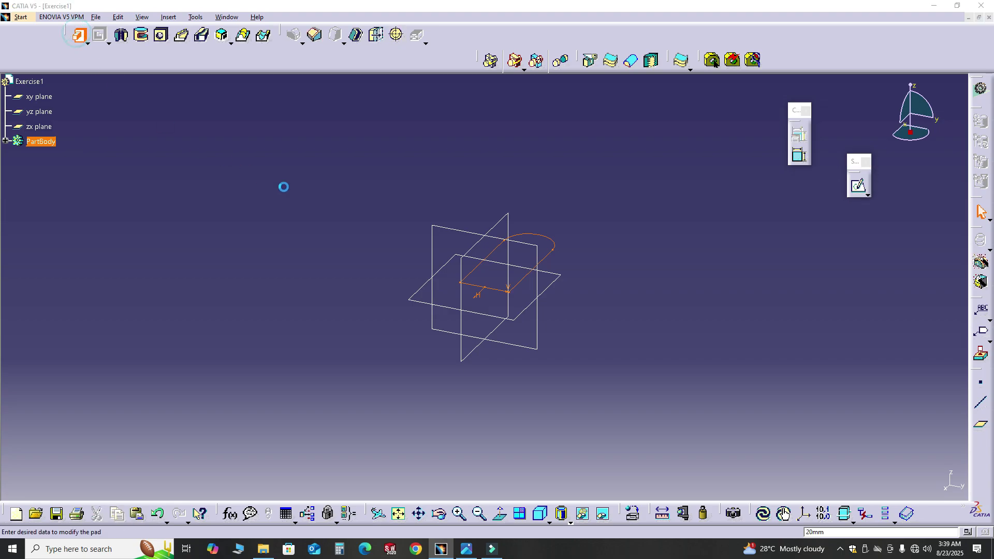
pyautogui.click(467, 551)
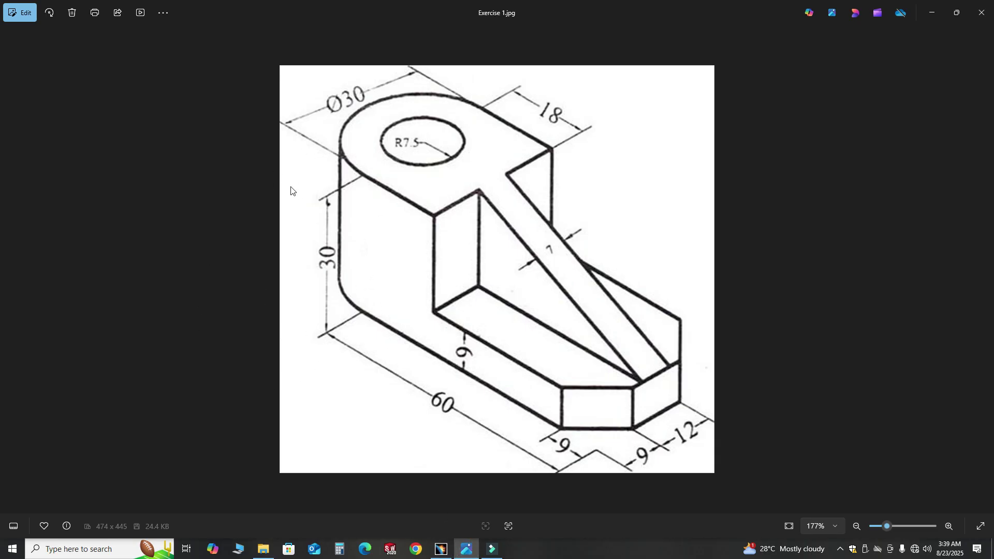
pyautogui.click(442, 549)
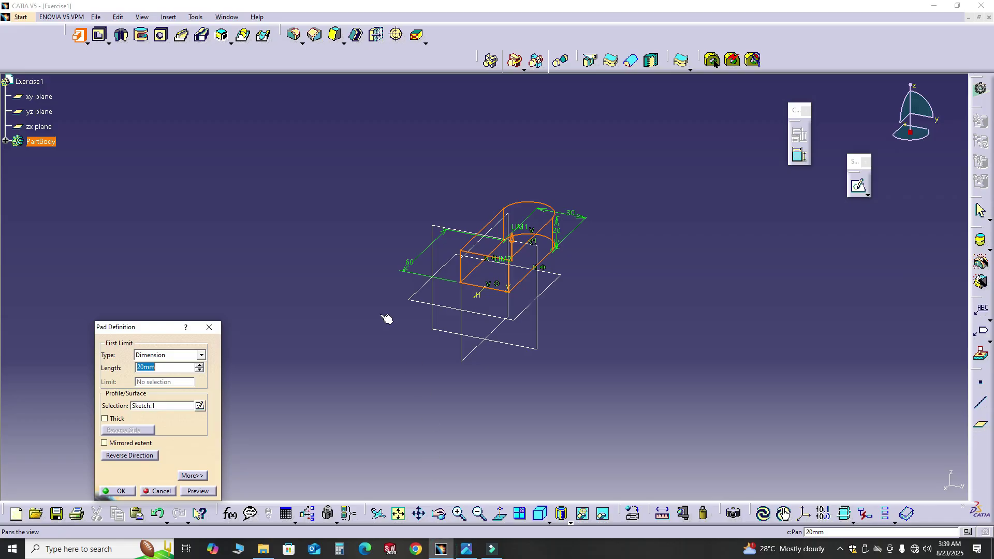
pyautogui.write('30')
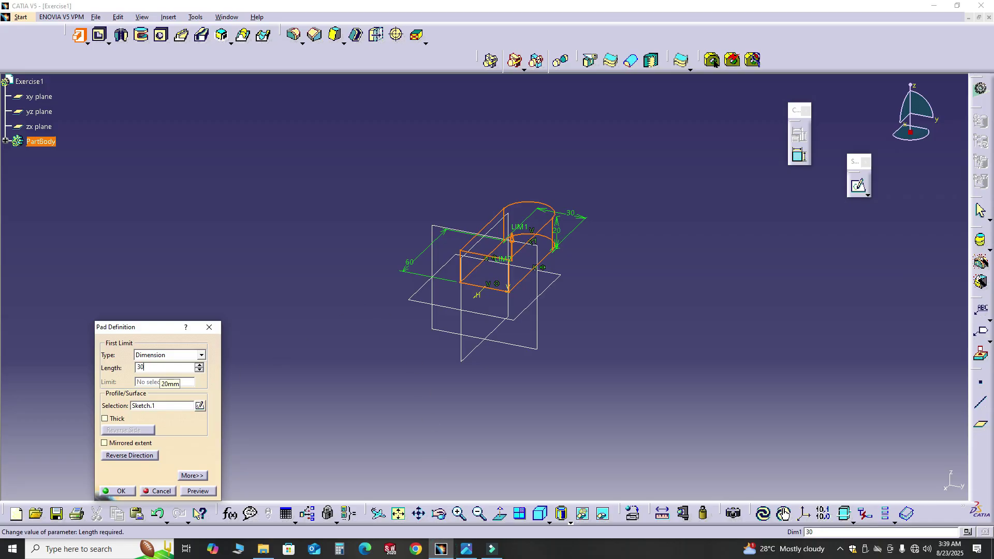
pyautogui.press('Return')
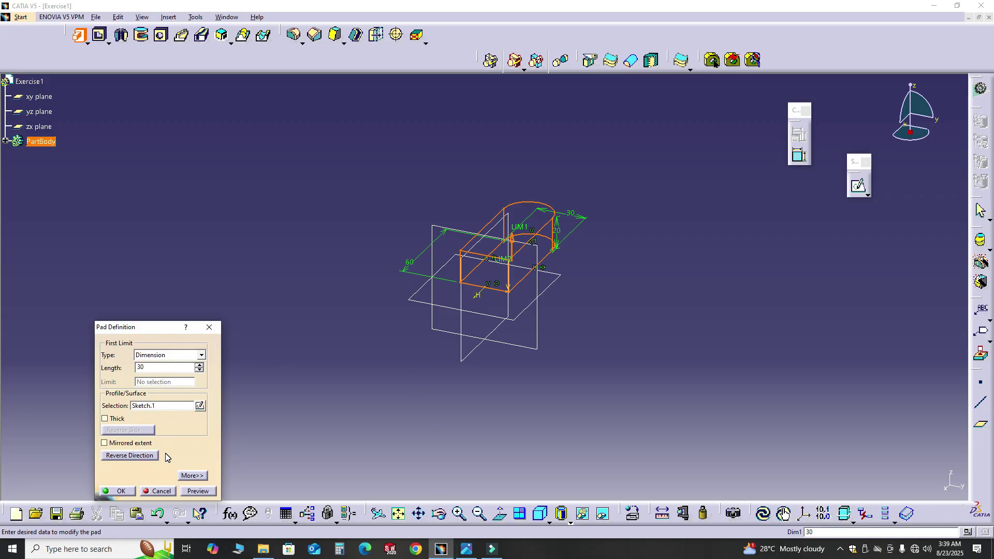
pyautogui.click(192, 492)
pyautogui.click(119, 491)
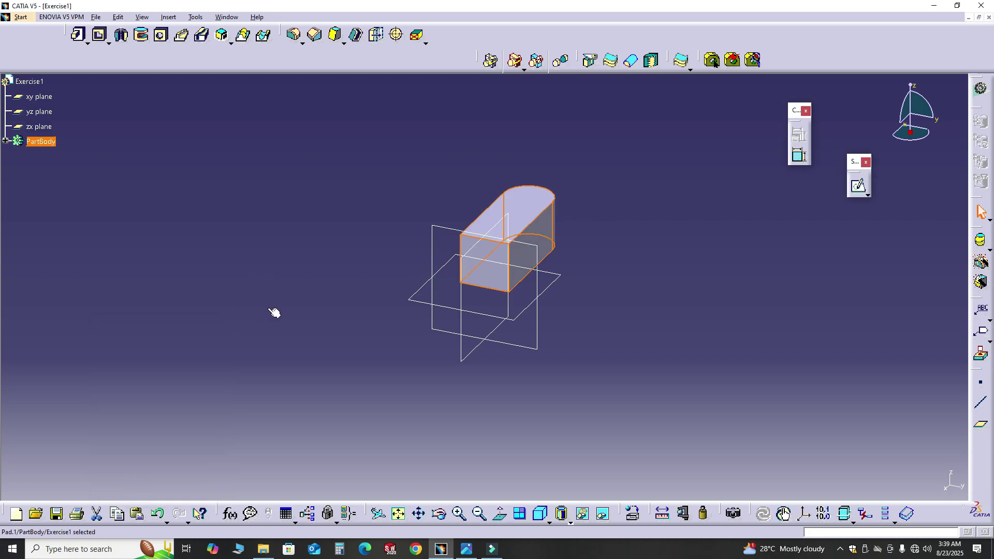
pyautogui.click(421, 275)
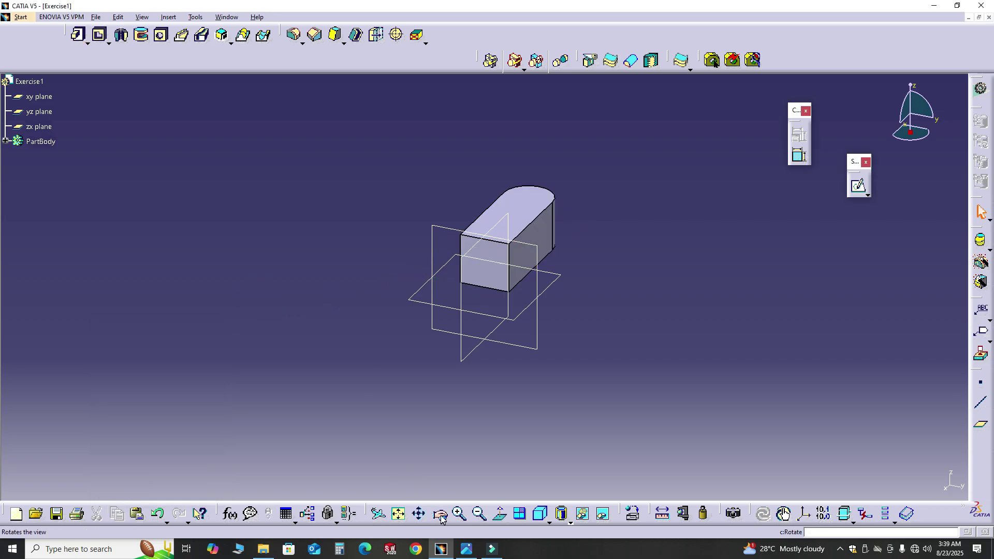
# Zoom, orbit and fit the padded block in view, then bring up Exercise 1.jpg in Photos.
pyautogui.keyDown('ctrl'); pyautogui.moveTo(404, 371); pyautogui.dragTo(455, 336, button='middle'); pyautogui.keyUp('ctrl')
pyautogui.keyDown('ctrl'); pyautogui.moveTo(470, 453); pyautogui.dragTo(655, 358, button='middle'); pyautogui.keyUp('ctrl')
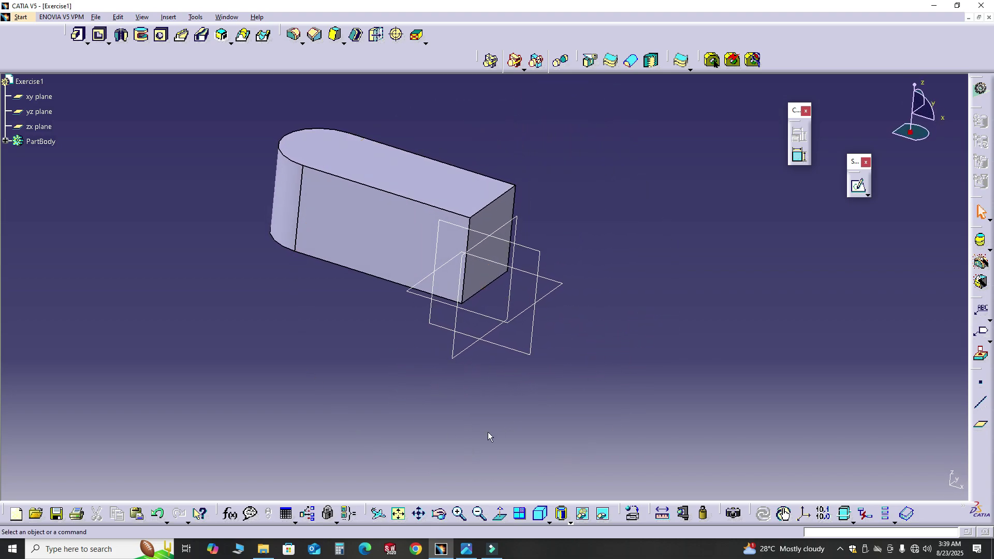
pyautogui.click(400, 515)
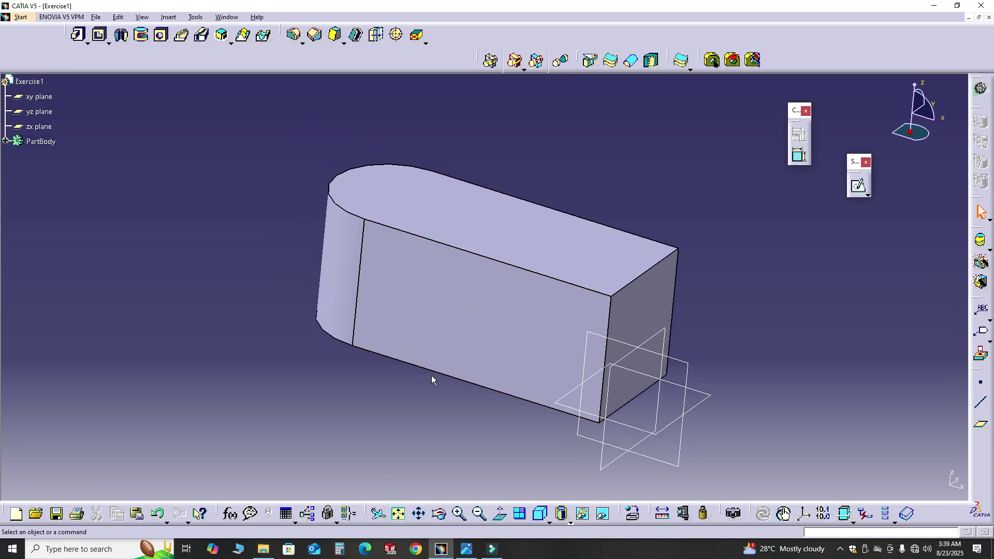
pyautogui.click(466, 549)
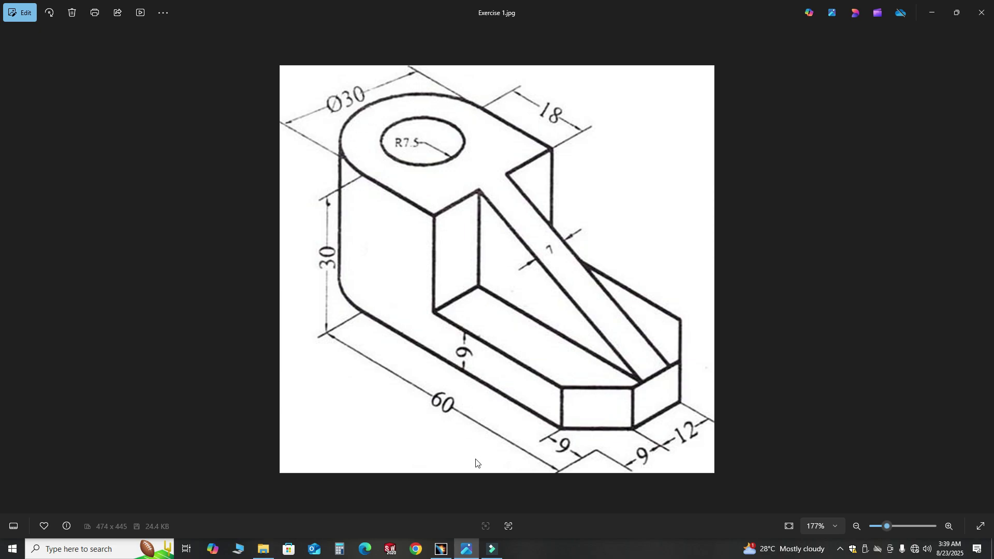
# Back in CATIA, start a sketch on Pad.1's top face with the slot outline fitted in view.
pyautogui.click(442, 549)
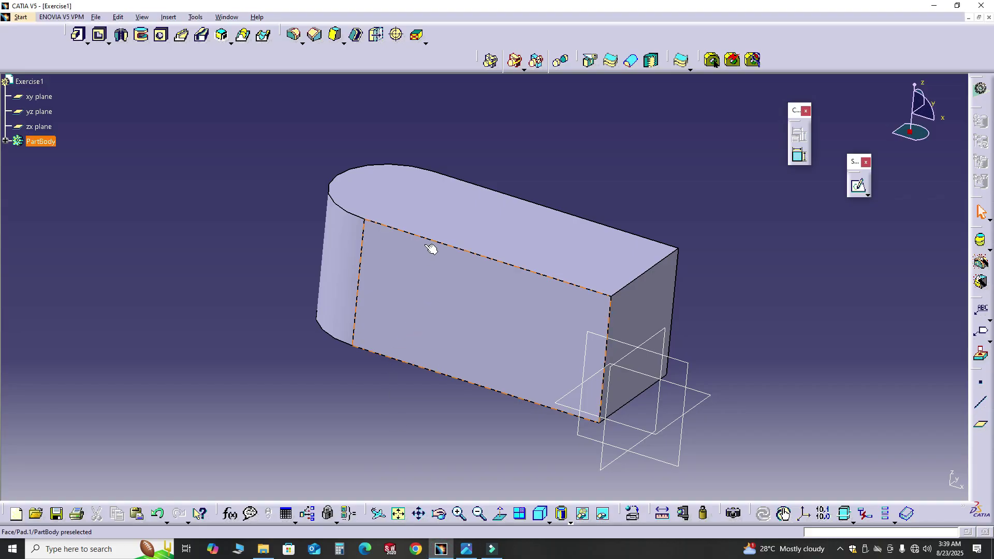
pyautogui.click(456, 210)
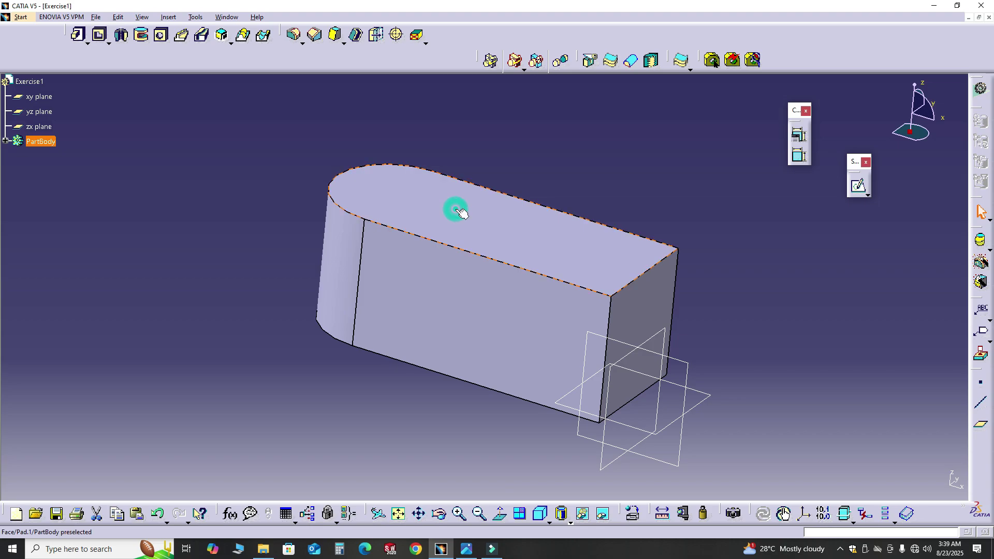
pyautogui.click(862, 189)
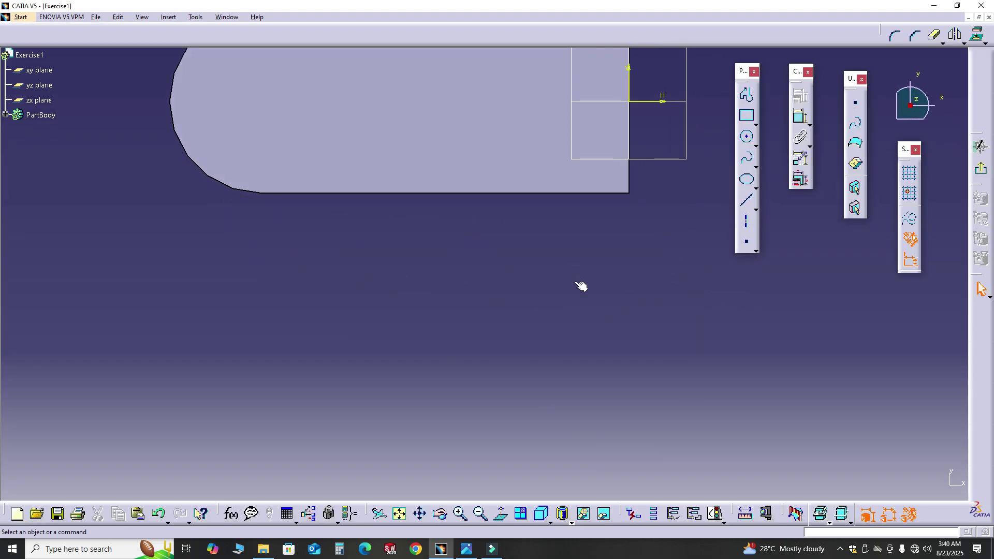
pyautogui.click(401, 515)
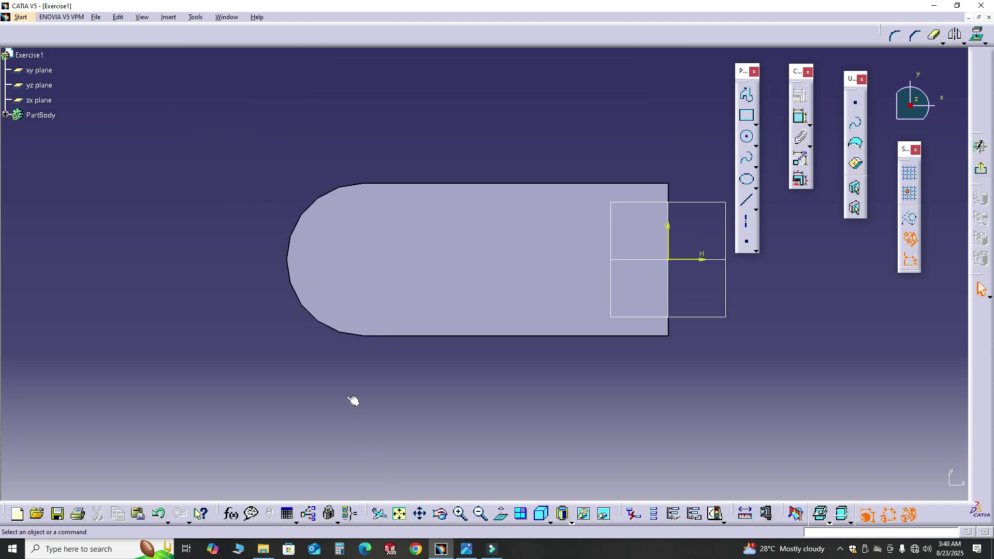
# Draw a circle inside the rounded end of the slot profile.
pyautogui.click(747, 137)
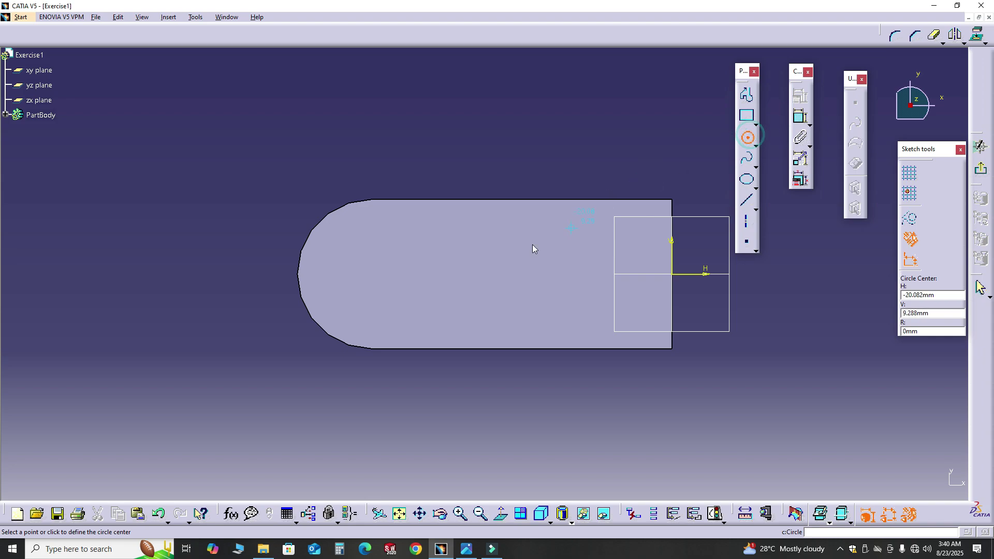
pyautogui.click(368, 272)
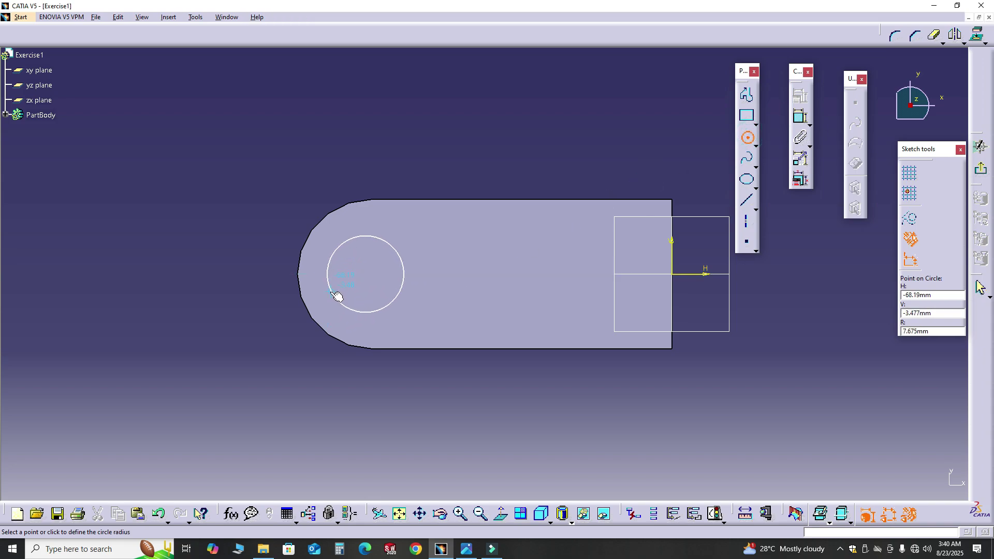
pyautogui.click(337, 290)
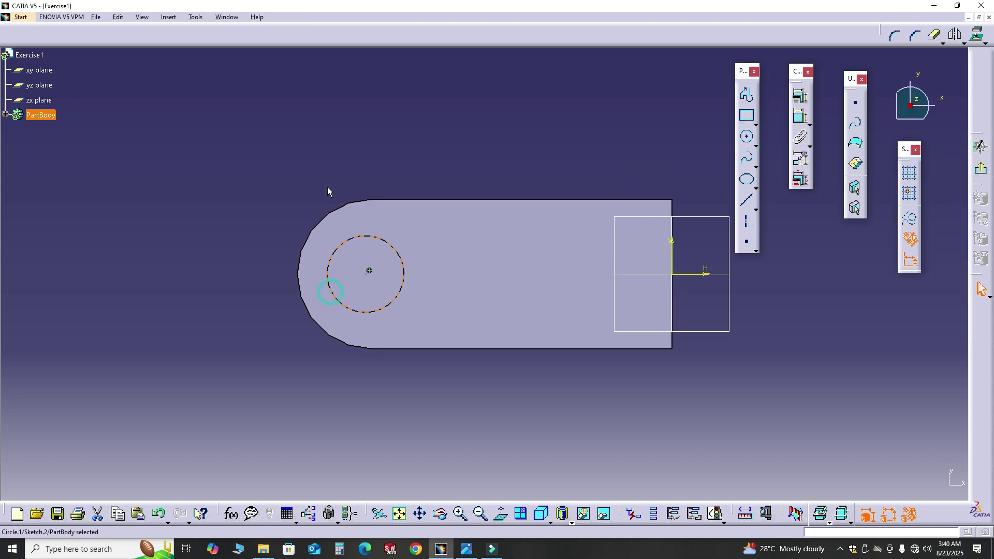
pyautogui.click(328, 227)
# Constrain the circle concentric with the end arc.
pyautogui.click(338, 264)
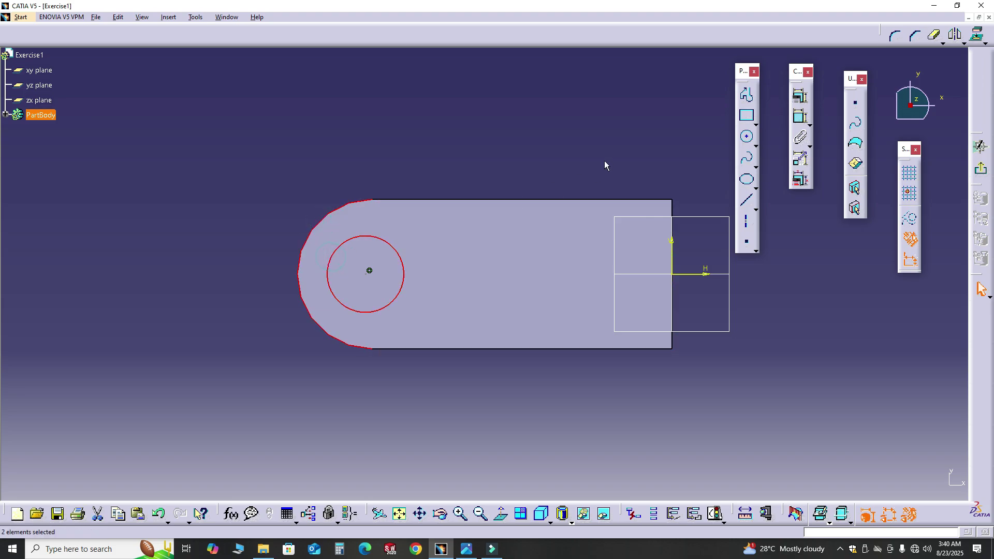
pyautogui.click(802, 97)
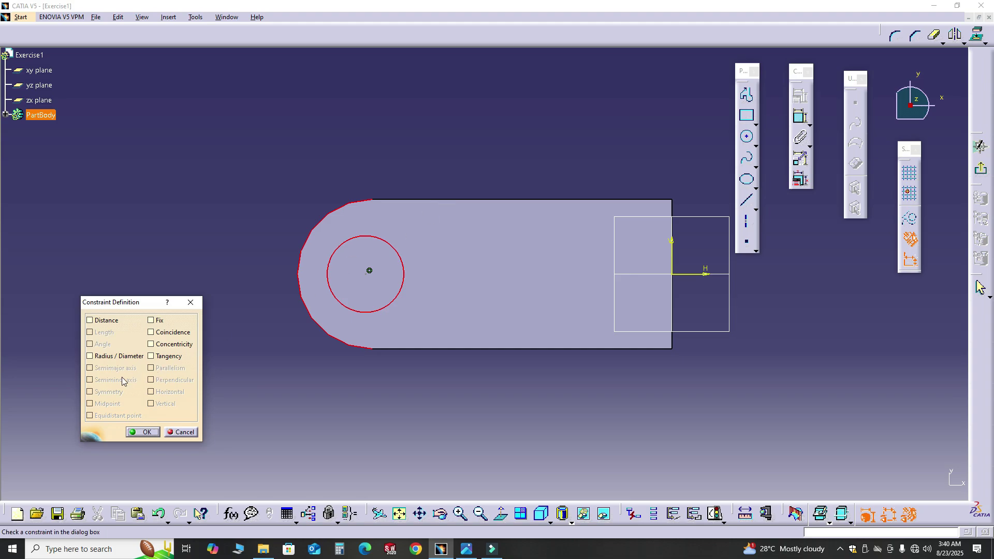
pyautogui.click(173, 345)
pyautogui.click(148, 429)
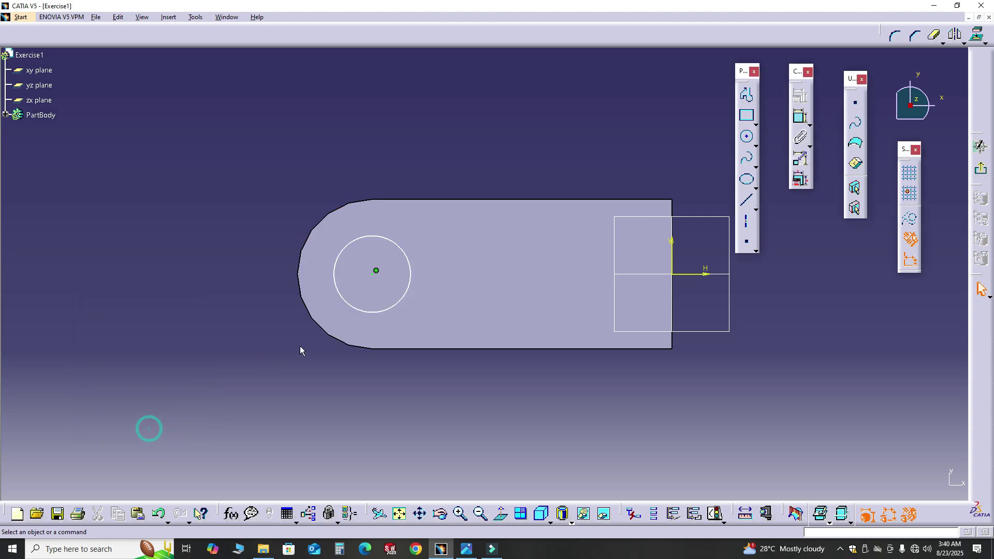
# Roughly resize the hole circle and check Exercise 1.jpg for the hole size.
pyautogui.moveTo(387, 310)
pyautogui.mouseDown()
pyautogui.moveTo(428, 337)
pyautogui.moveTo(380, 300)
pyautogui.moveTo(408, 322)
pyautogui.moveTo(399, 316)
pyautogui.mouseUp()
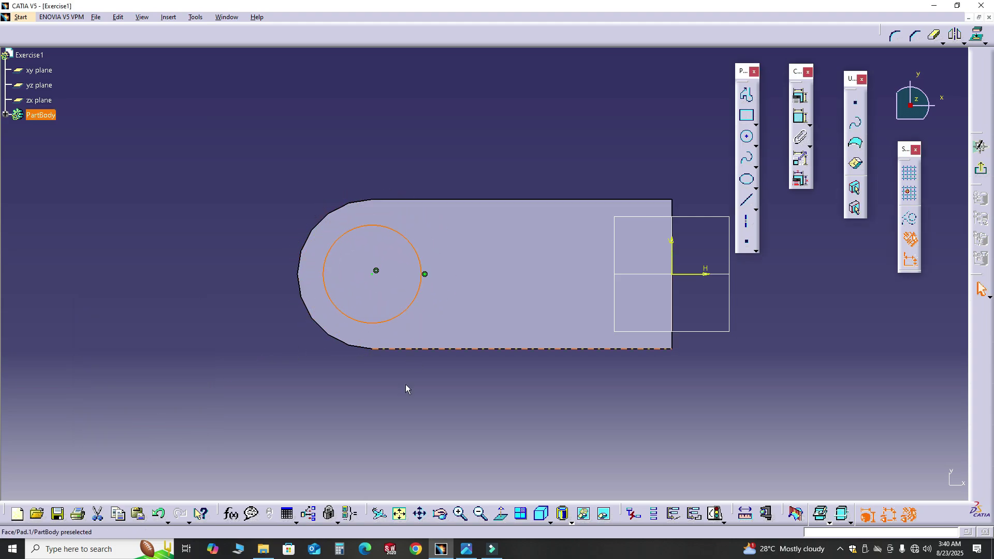
pyautogui.click(466, 549)
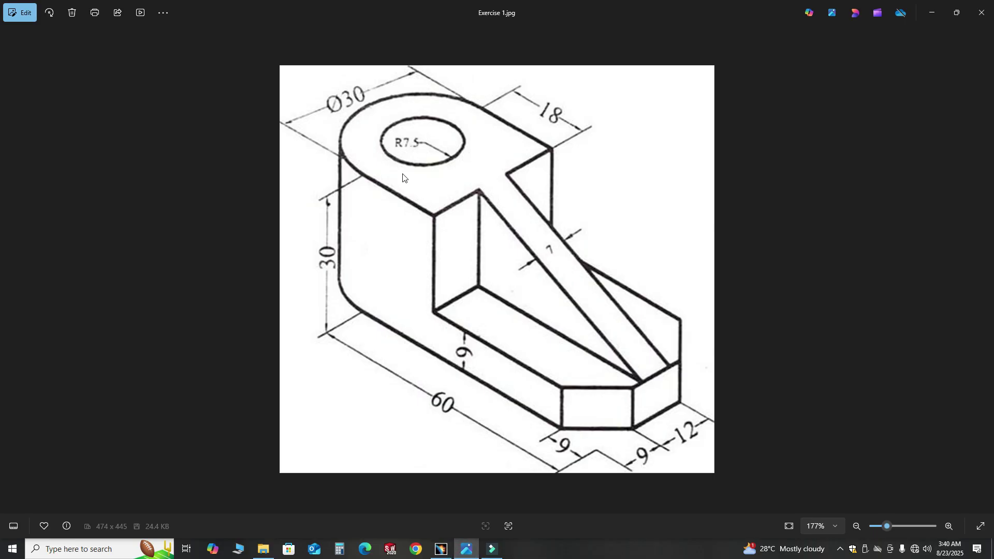
pyautogui.click(442, 549)
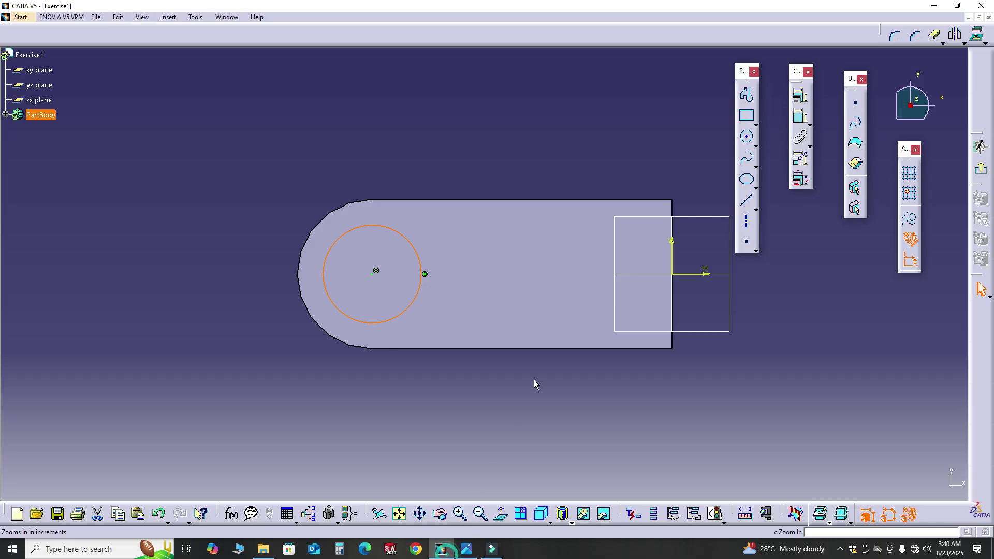
# Dimension the circle's radius to 7.5 mm and exit the sketch.
pyautogui.click(799, 118)
pyautogui.click(420, 288)
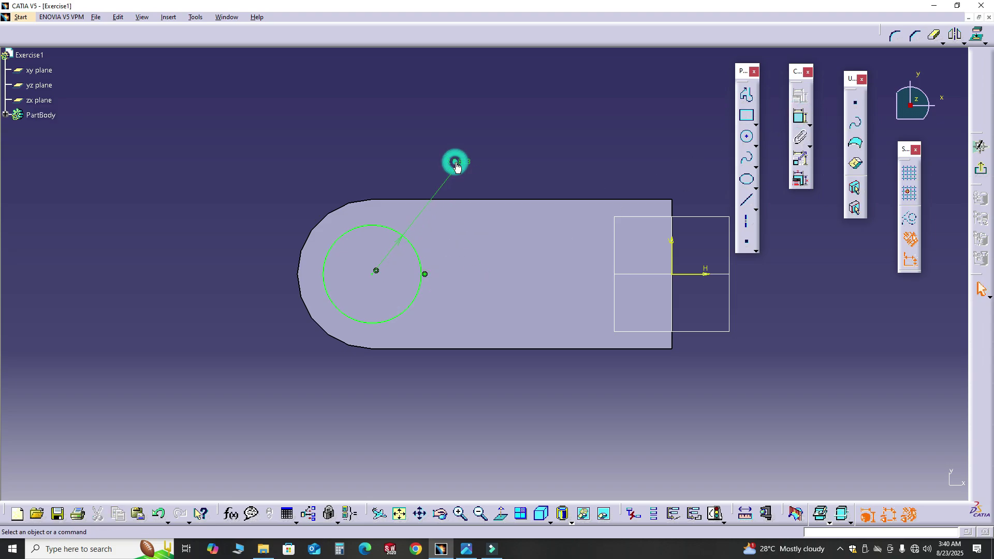
pyautogui.doubleClick(456, 162)
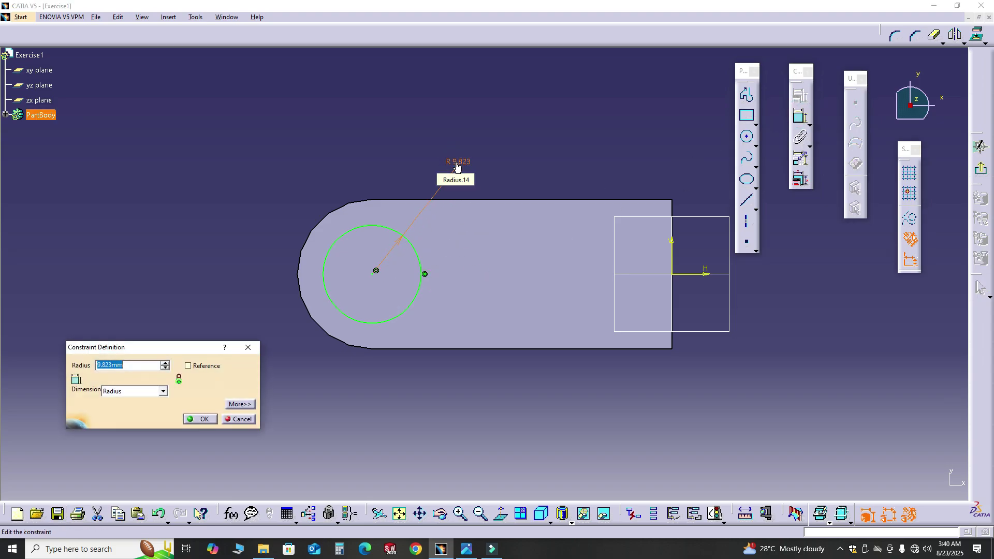
pyautogui.write('7.5')
pyautogui.click(207, 421)
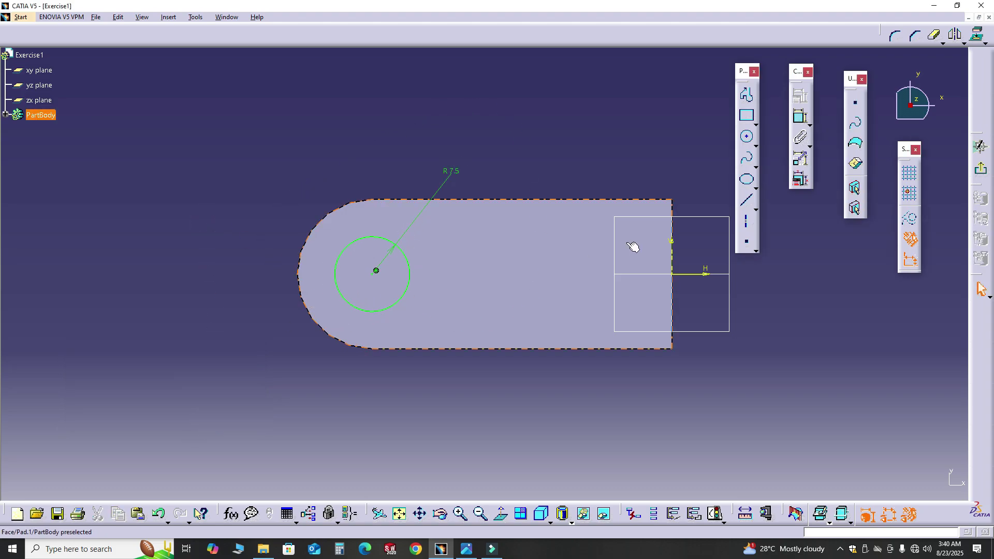
pyautogui.click(981, 170)
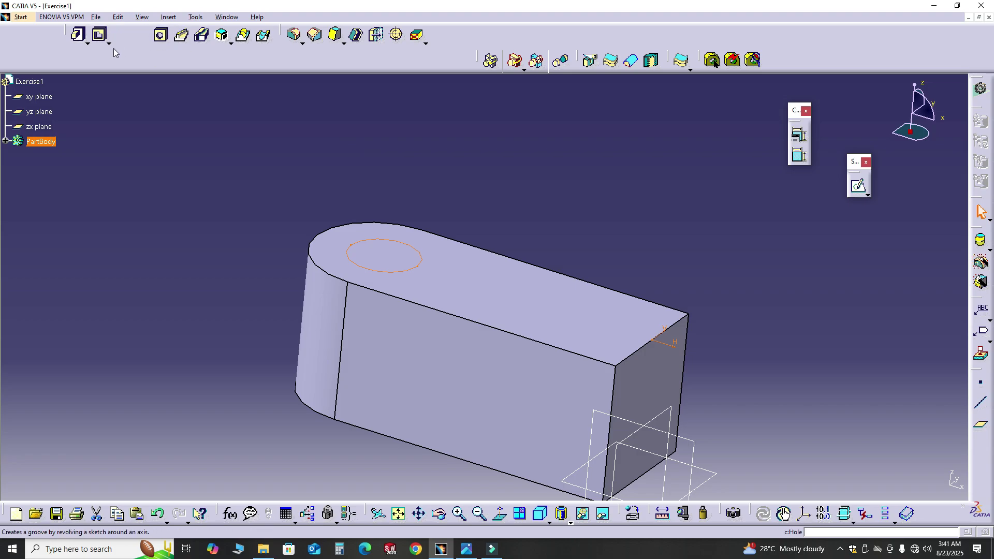
# Pocket the circle sketch with type Up to next to cut the through hole.
pyautogui.click(100, 36)
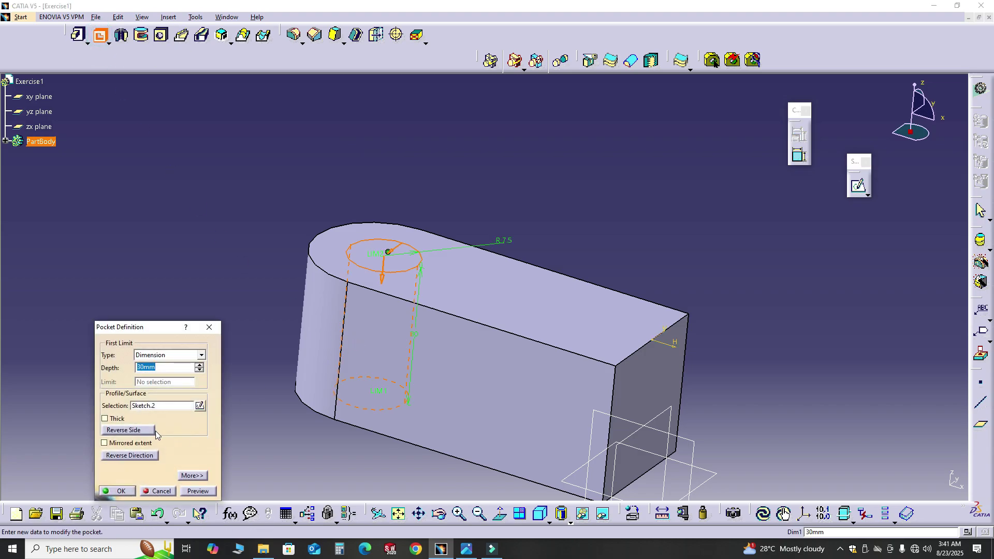
pyautogui.click(199, 355)
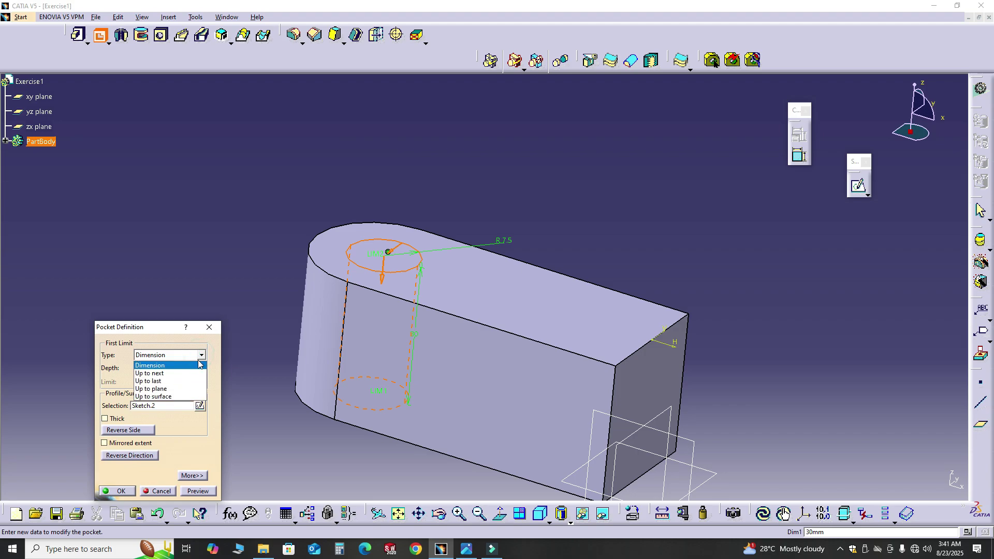
pyautogui.click(189, 373)
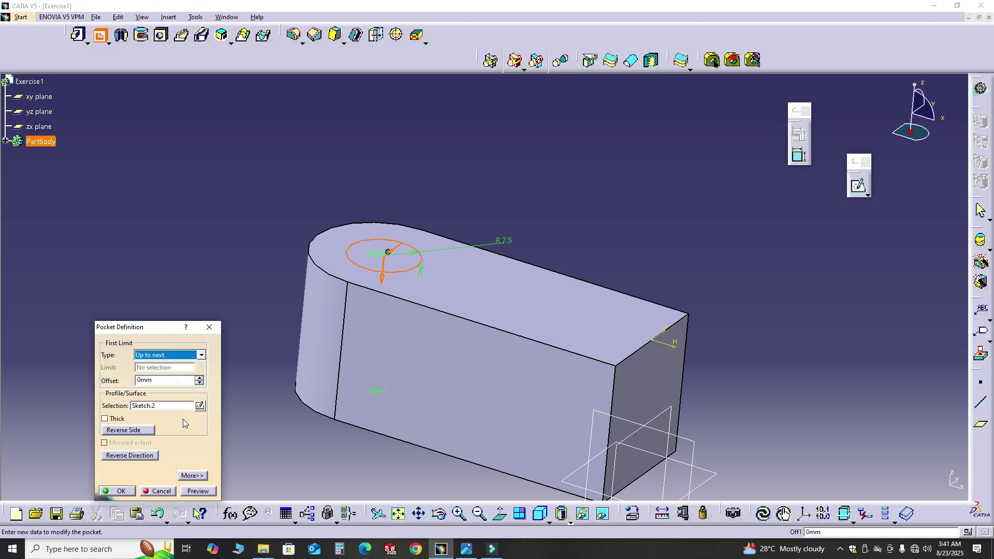
pyautogui.click(197, 491)
pyautogui.click(119, 491)
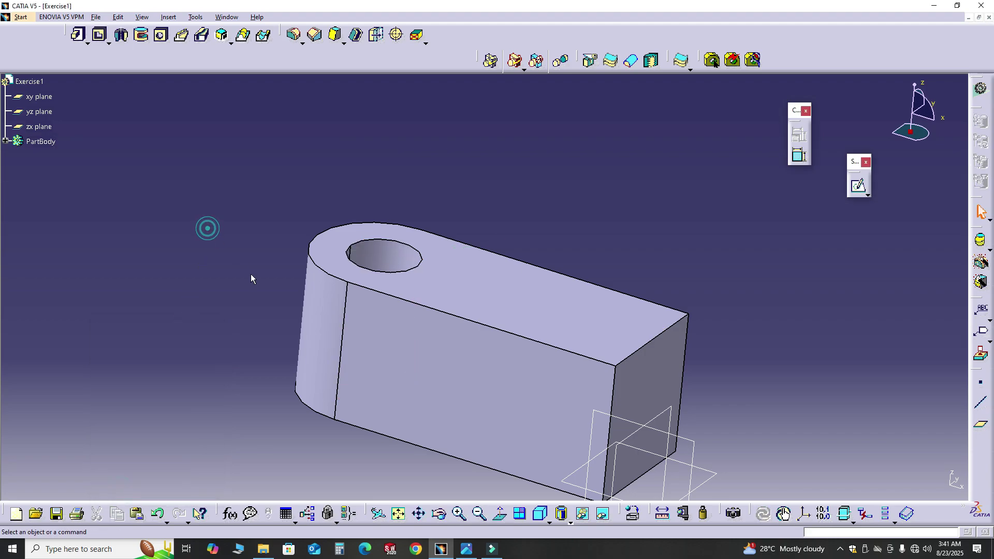